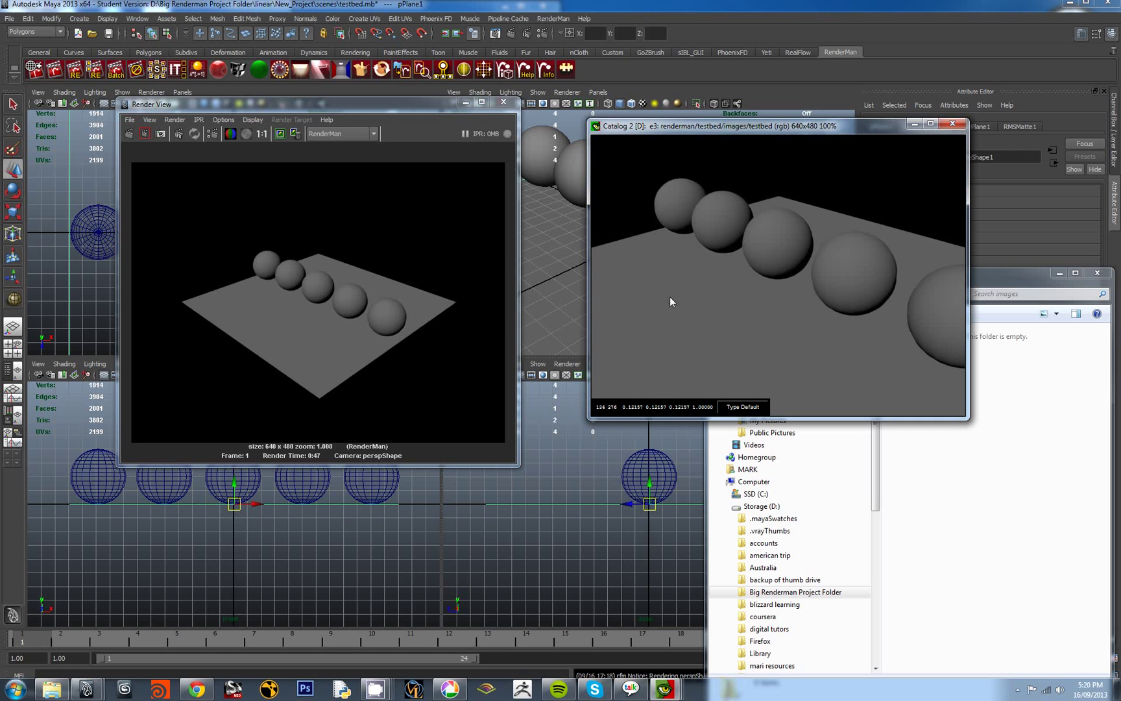
Step: Start saving the catalog's sphere render as a high-quality JPEG named 'uncorrected it'
right_click(706, 263)
left_click(666, 256)
right_click(679, 252)
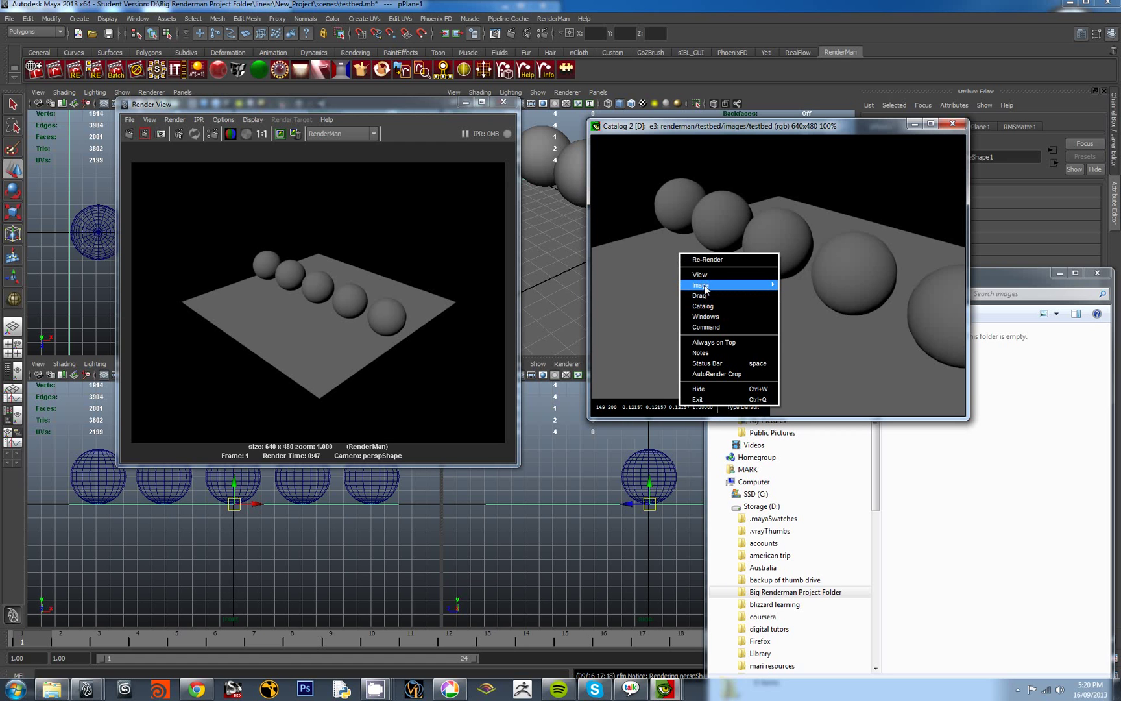
mouse_move(704, 286)
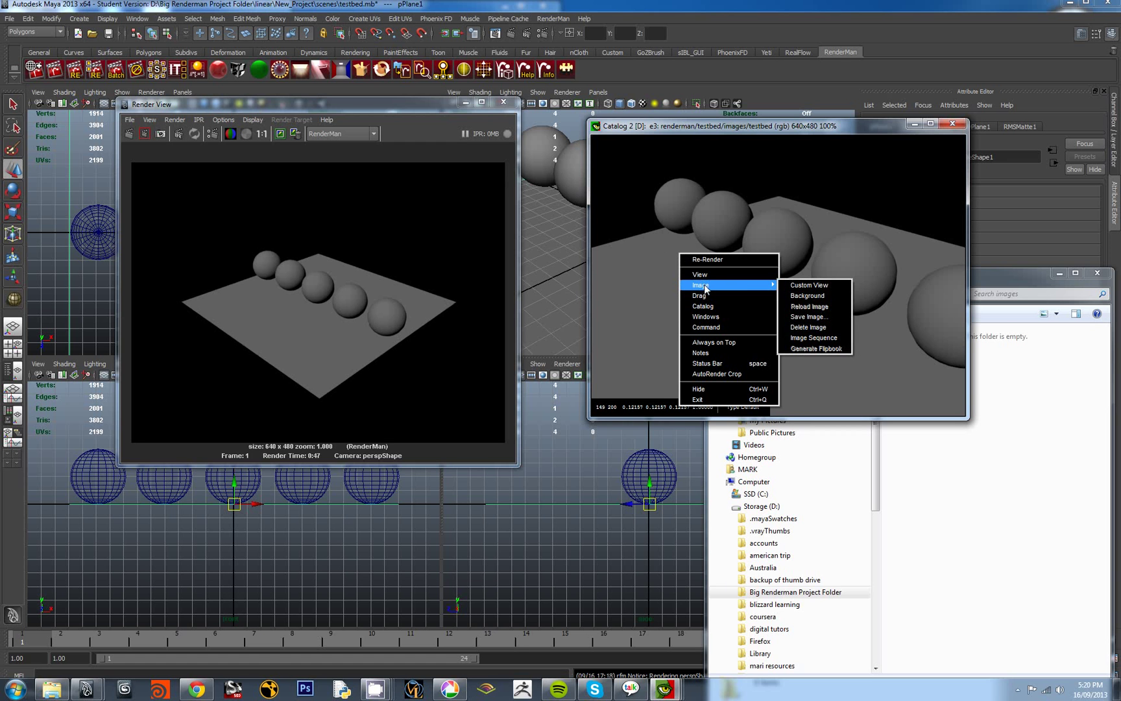
left_click(808, 318)
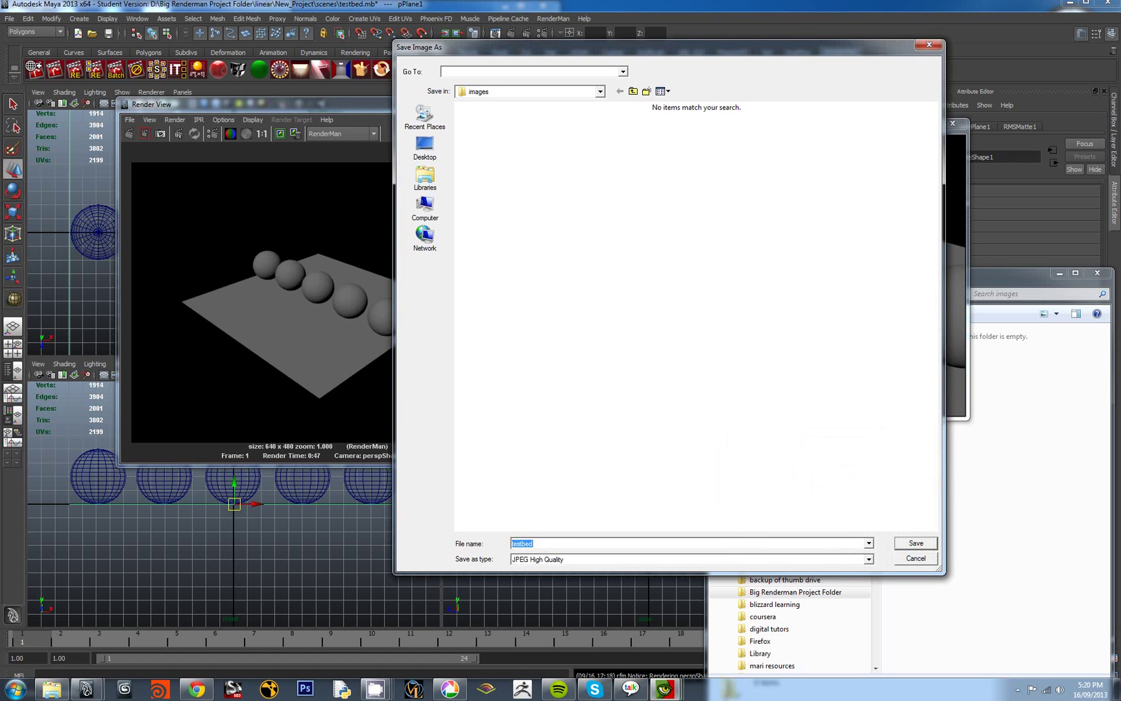
type("uncorrect")
type("ed 1")
Step: Save the render as 'uncorrected it' and open that JPEG in Picasa Photo Viewer
left_click(902, 547)
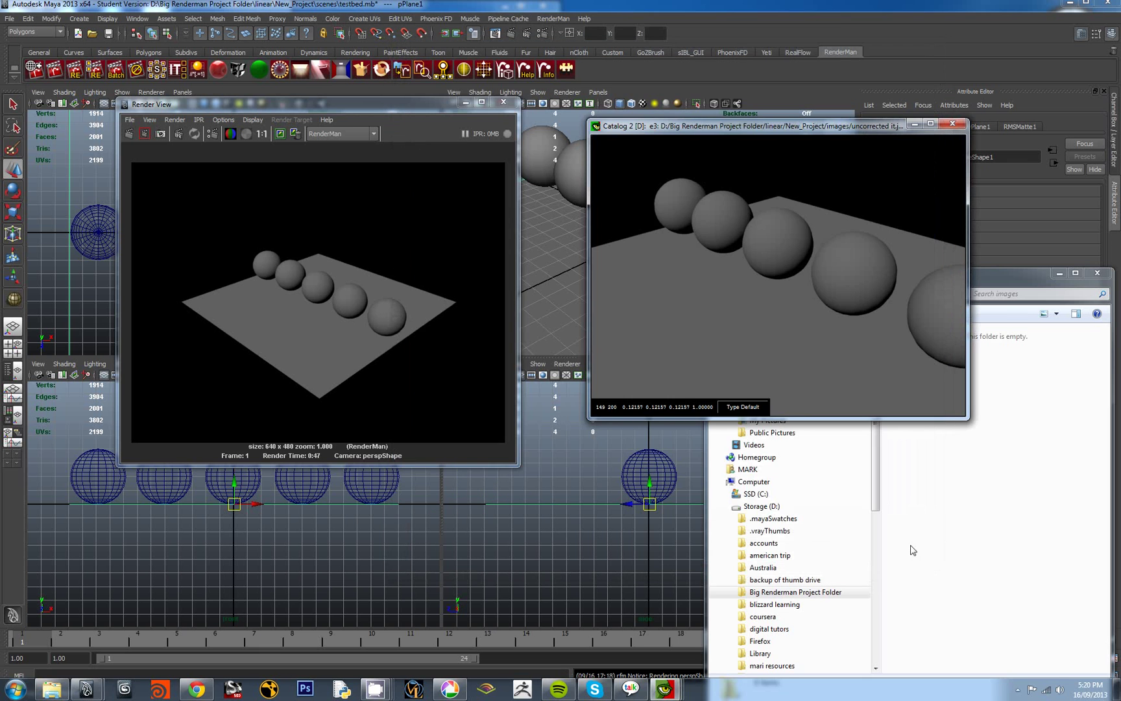
left_click(984, 276)
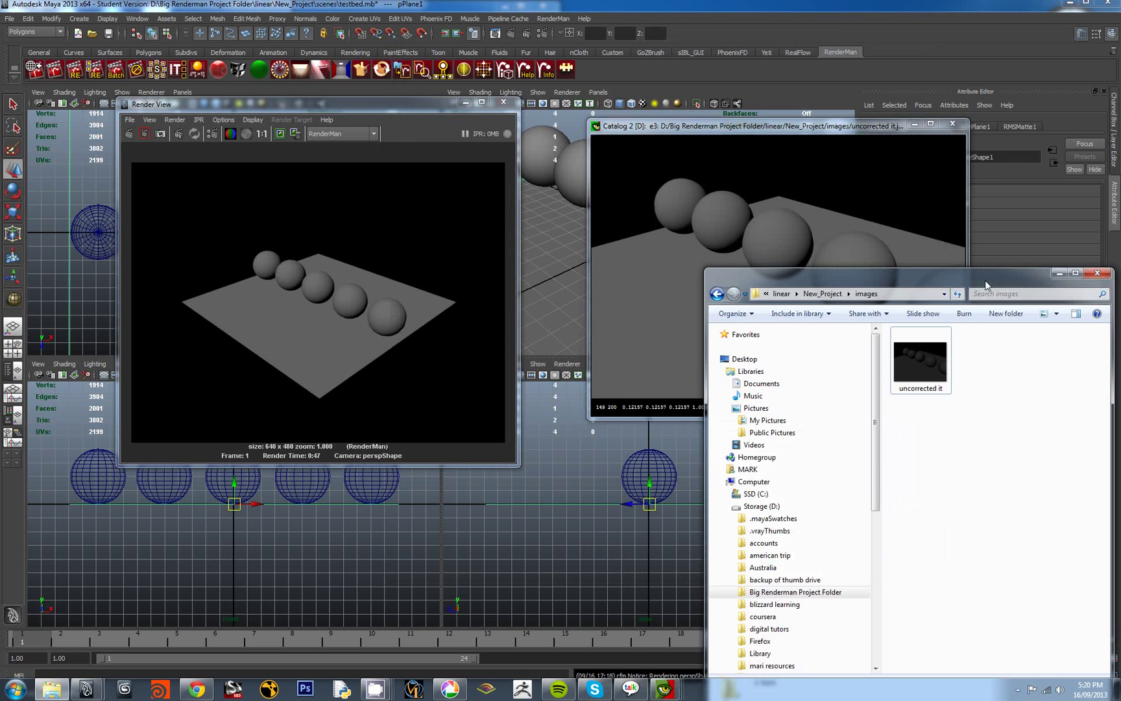
double_click(911, 356)
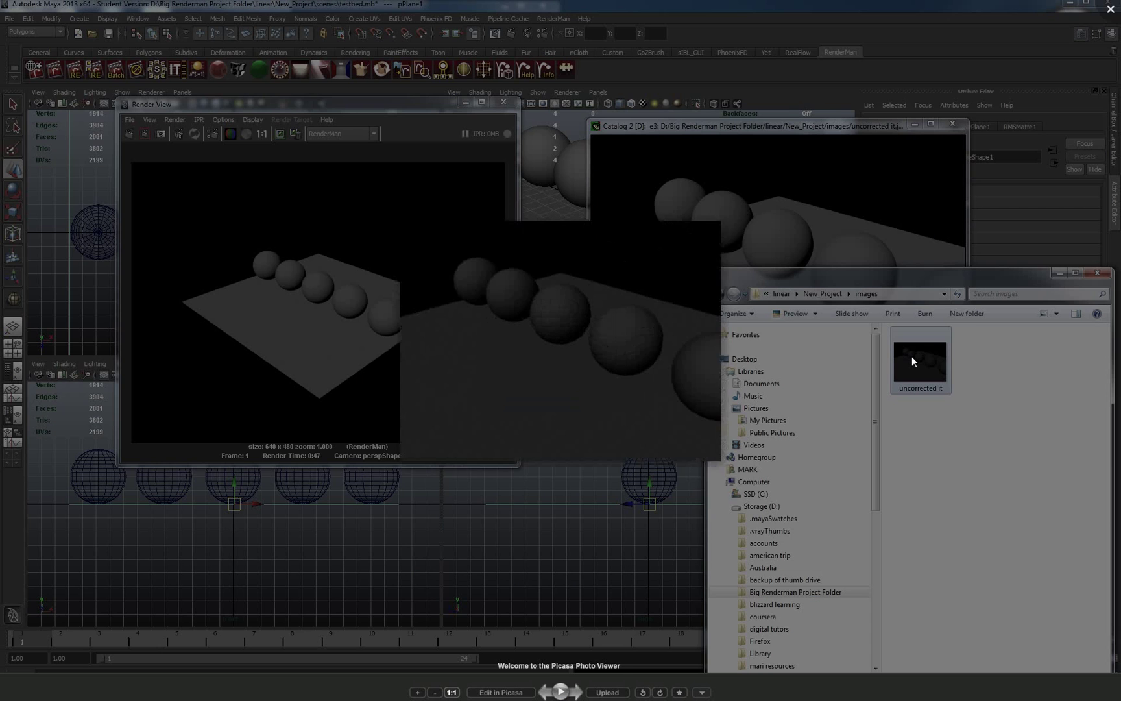
Step: Switch Picasa to a normal window and position it over the Maya Render View
left_click(834, 268)
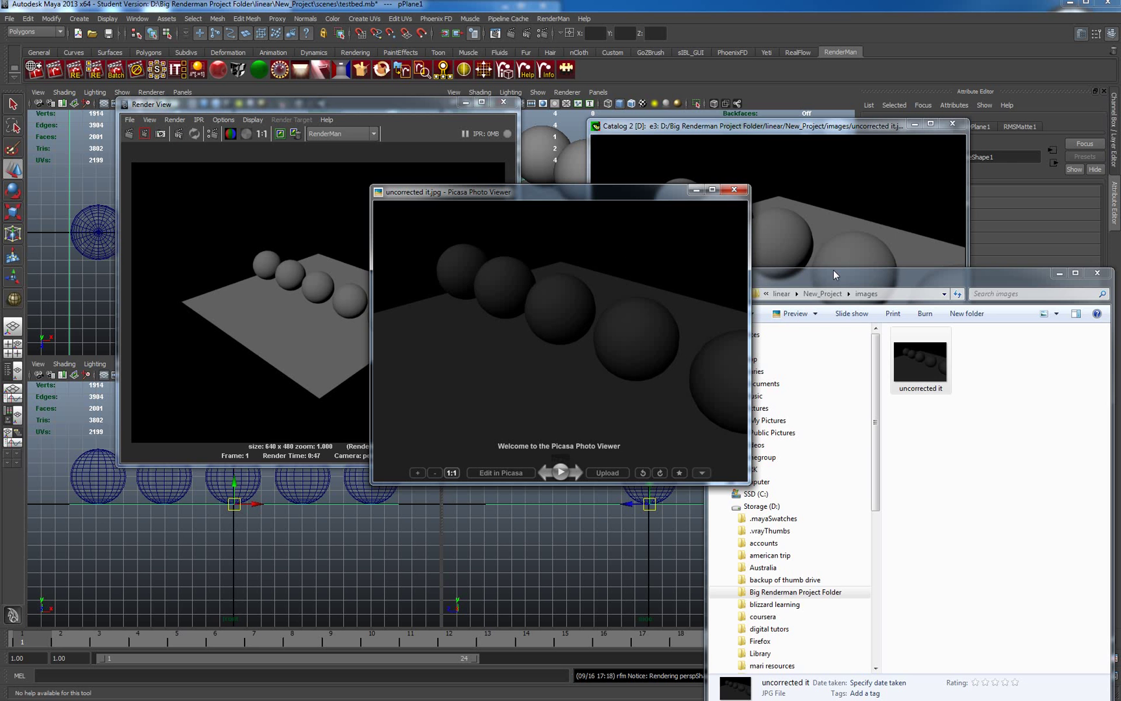
left_click_drag(833, 268, 921, 306)
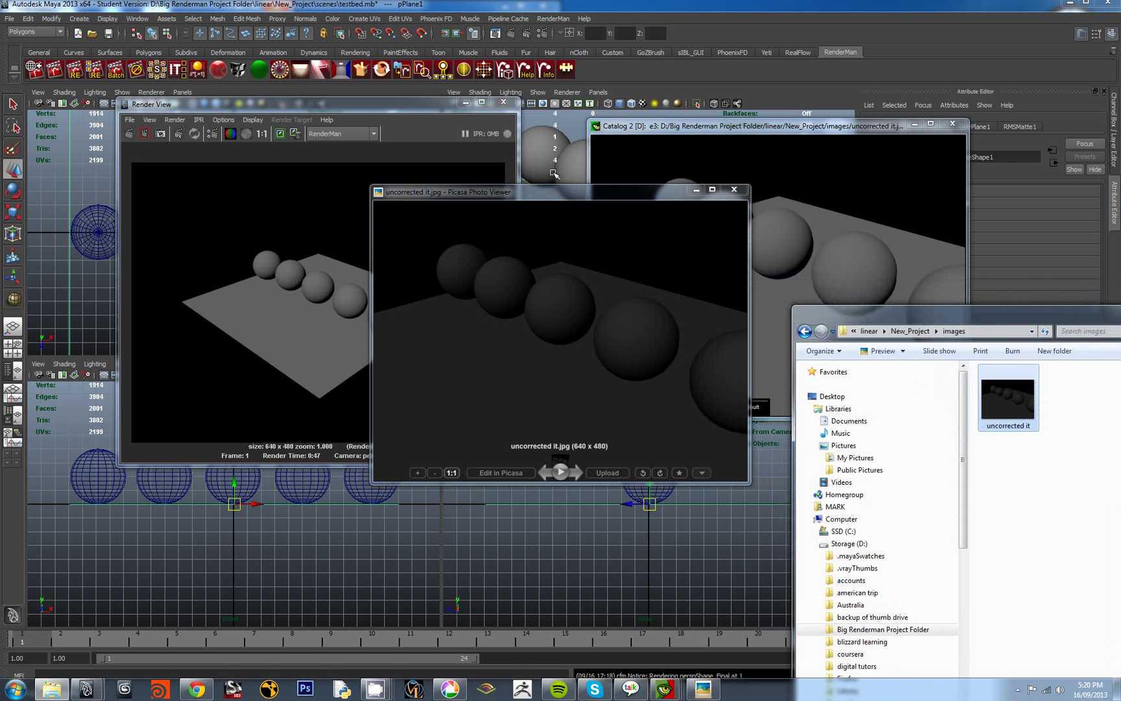
left_click_drag(567, 190, 439, 161)
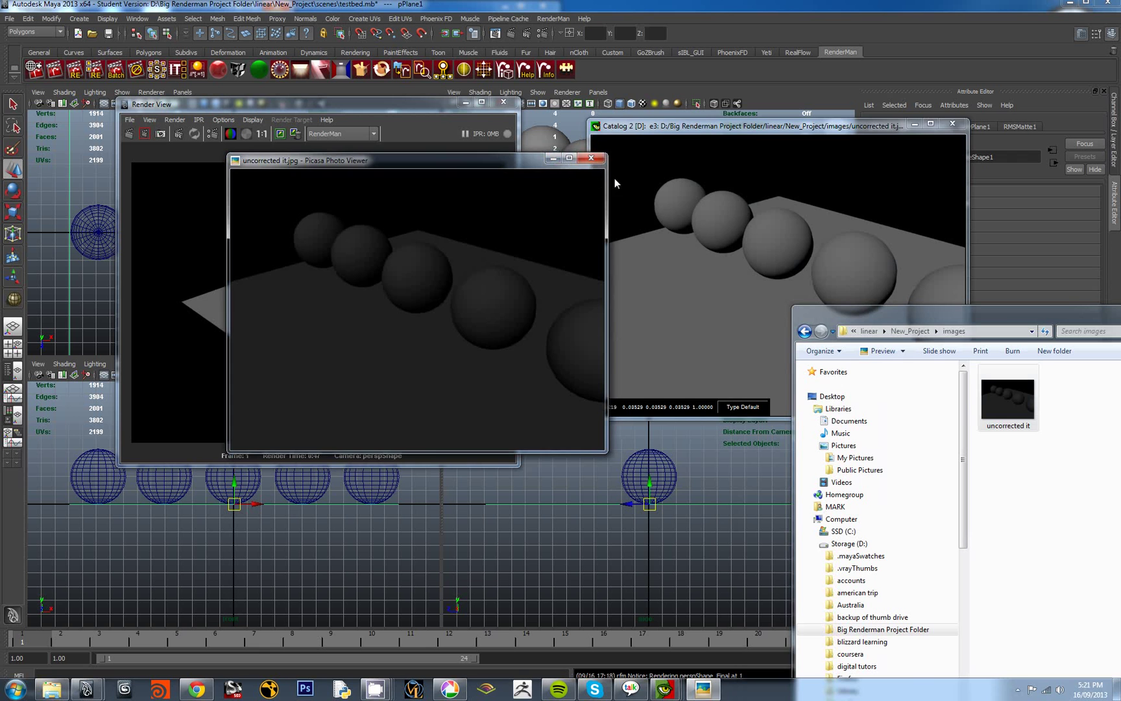
Step: Apply the linear view mapping to brighten the catalog render
left_click(688, 207)
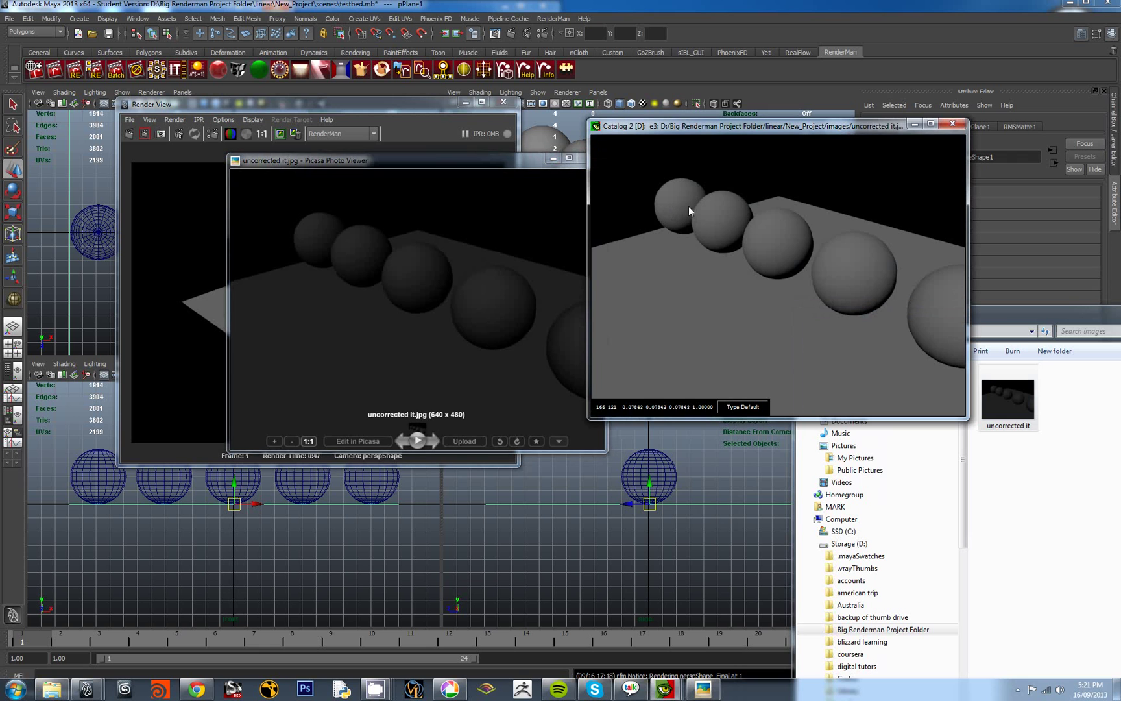
right_click(713, 180)
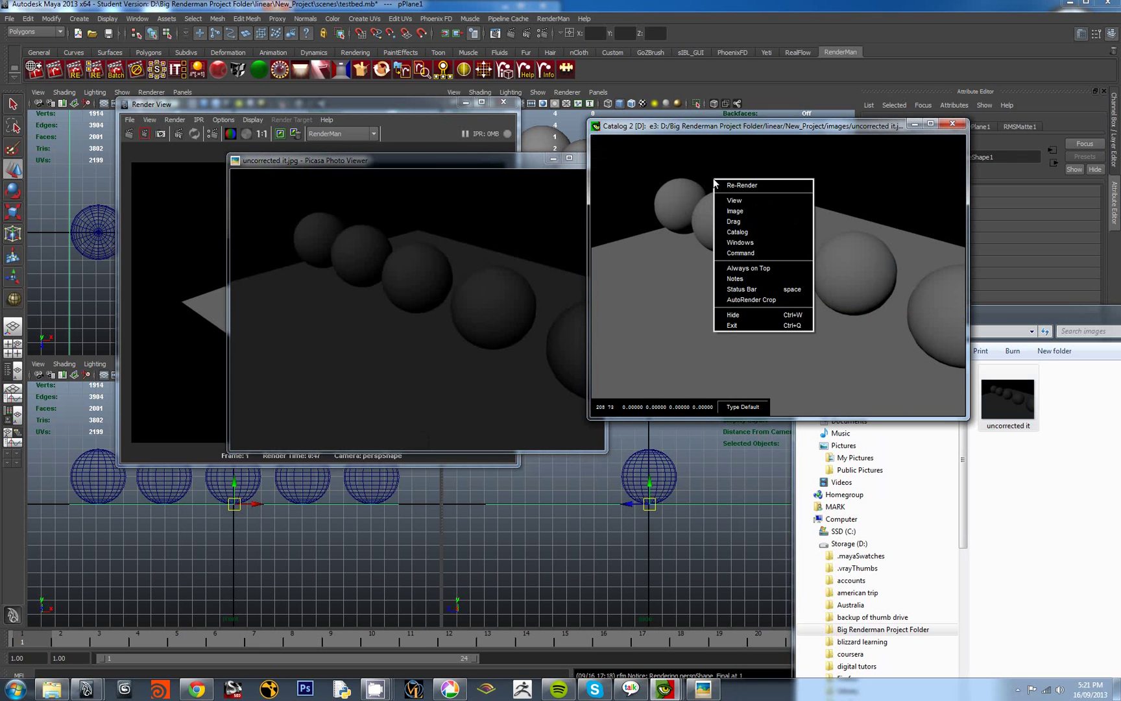
mouse_move(741, 254)
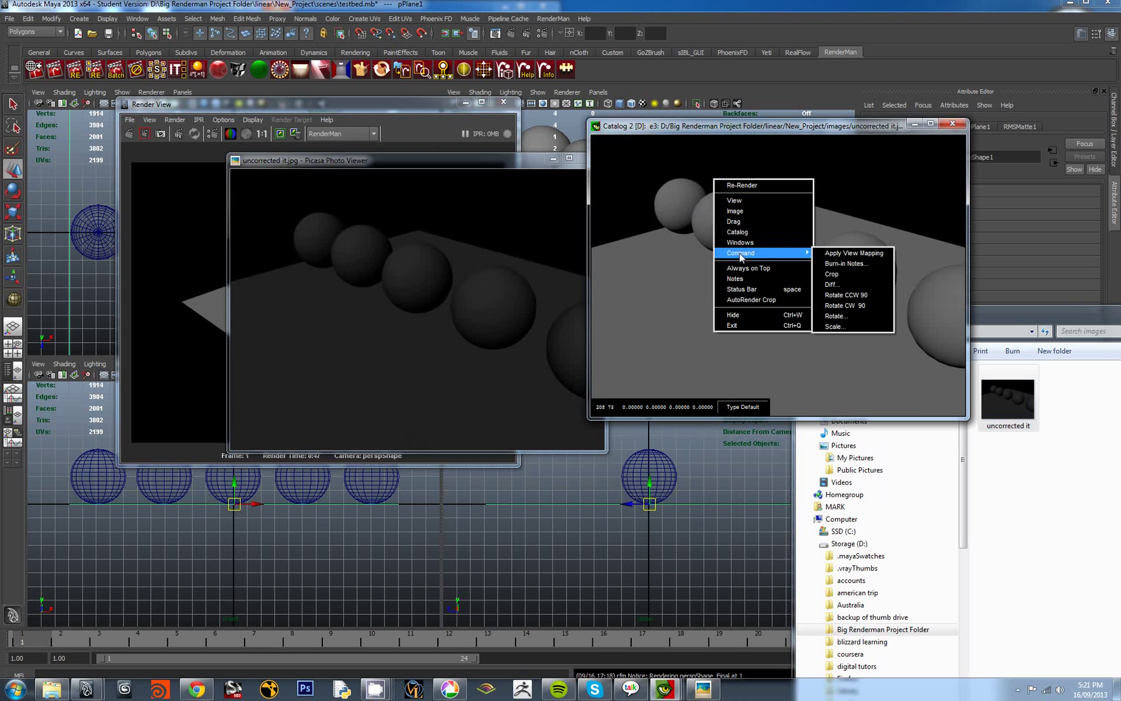
left_click(848, 255)
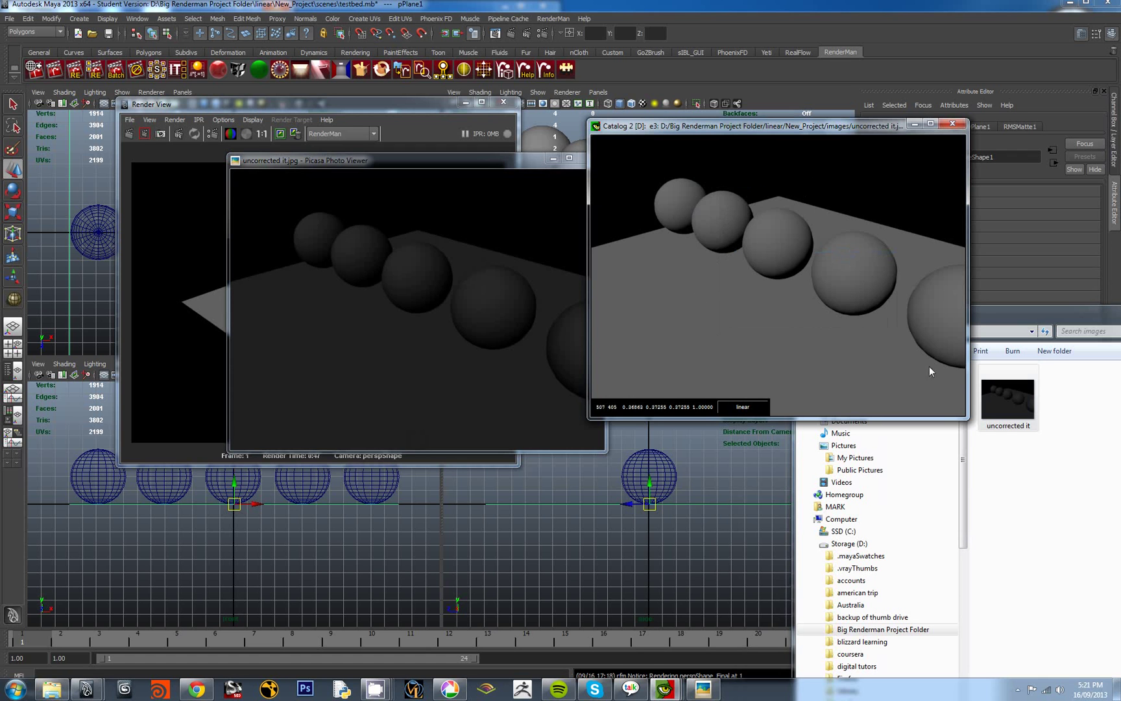
Step: Save the brightened render as a JPEG renamed to 'corrected it'
right_click(727, 268)
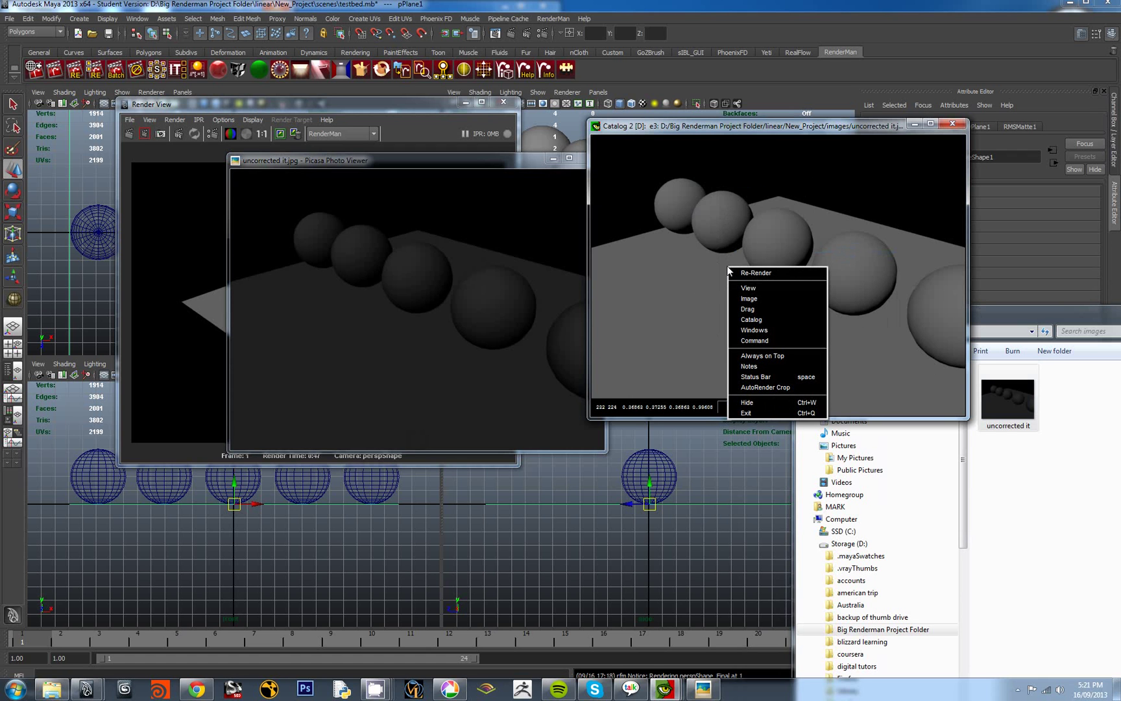
mouse_move(764, 330)
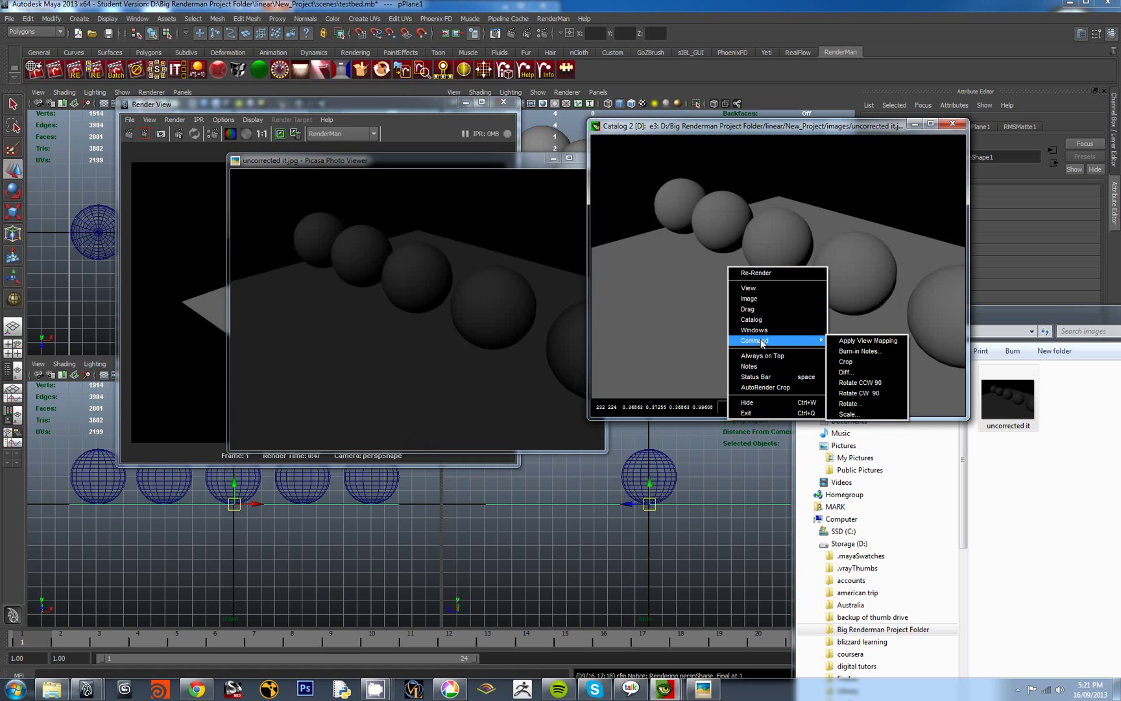
mouse_move(768, 299)
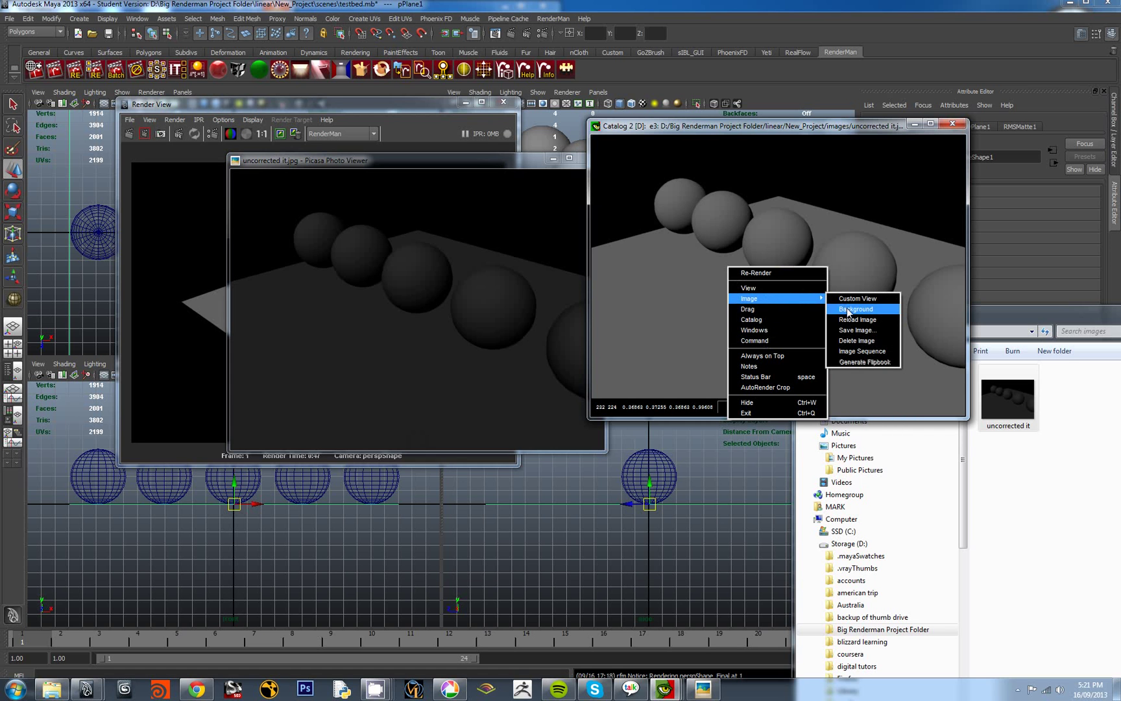
left_click(857, 330)
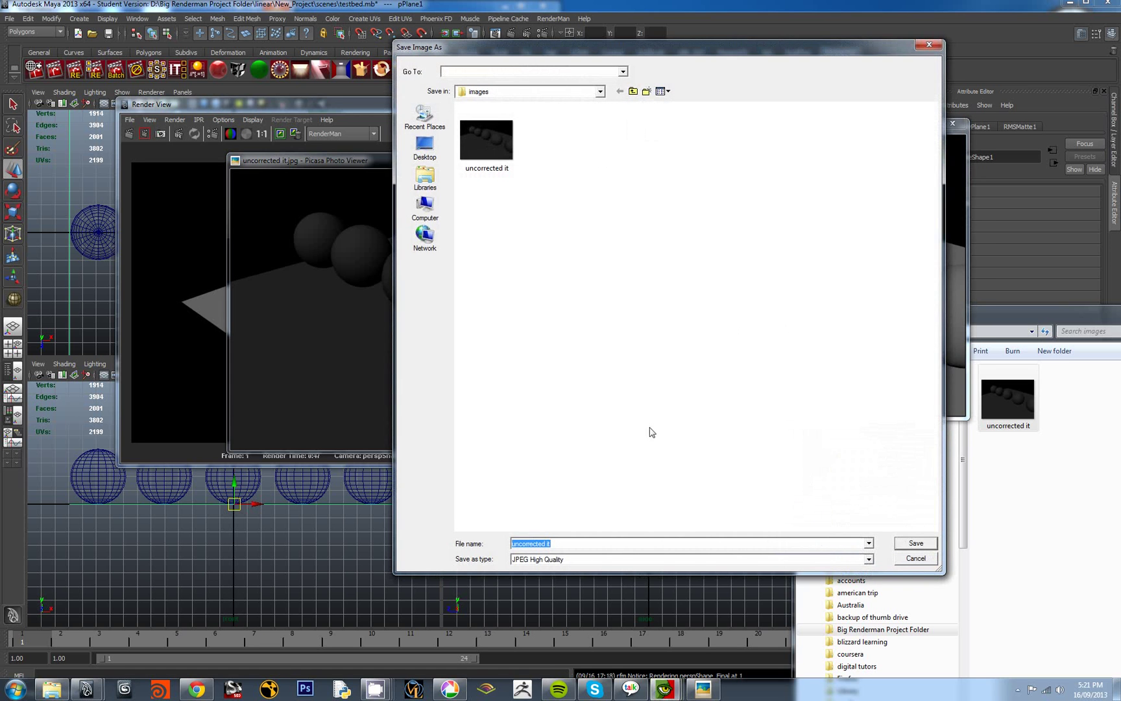
left_click(544, 542)
key("Left")
key("Left")
key("Left")
key("Left")
key("Left")
key("Left")
key("Left")
key("Left")
key("Left")
key("Left")
key("Left")
key("Delete")
key("Delete")
left_click(914, 546)
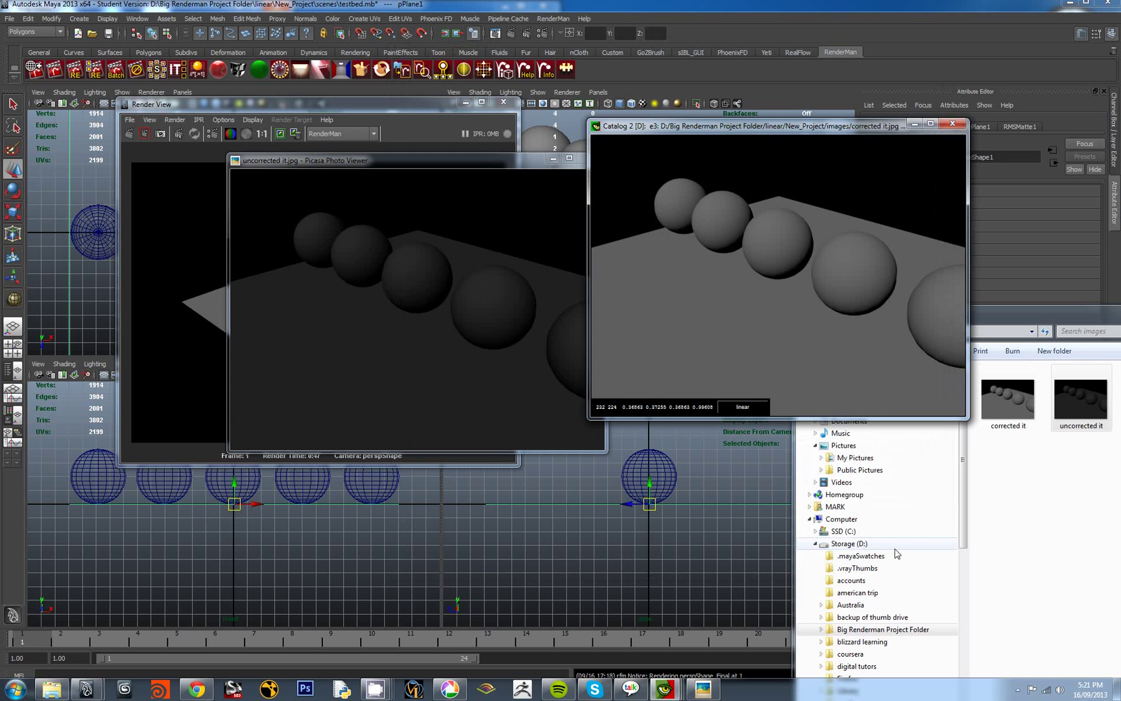
Step: View corrected it.jpg in a Picasa window and toggle repeatedly with the darker uncorrected it.jpg
double_click(1006, 408)
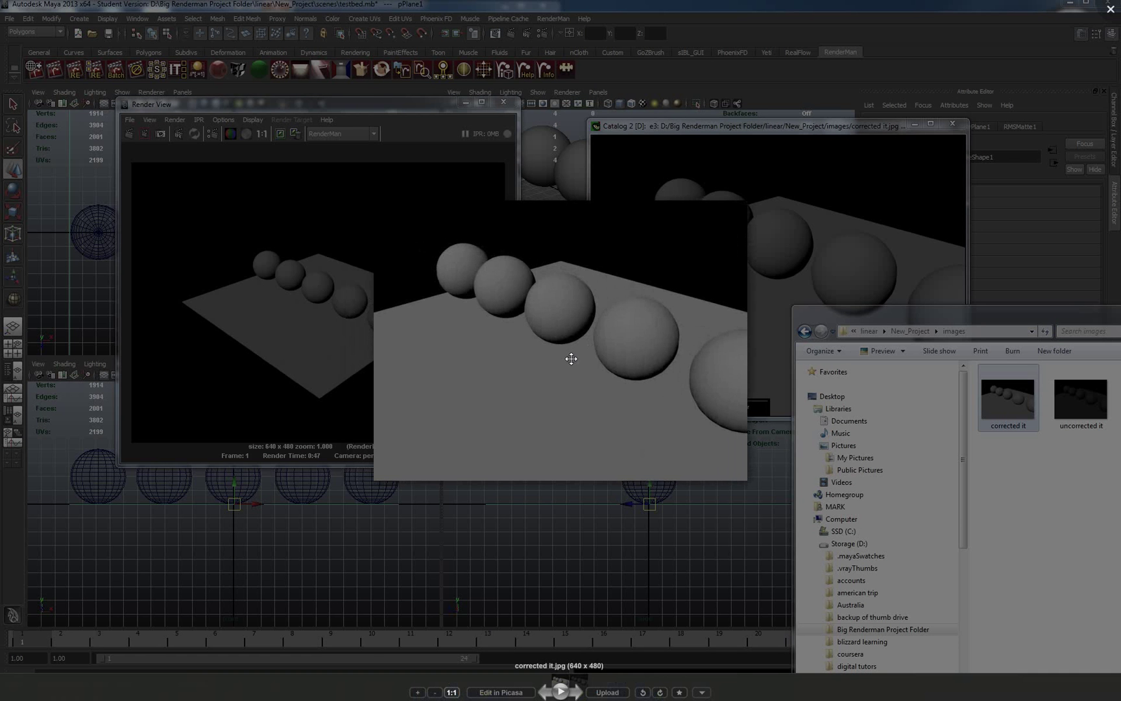
left_click(894, 313)
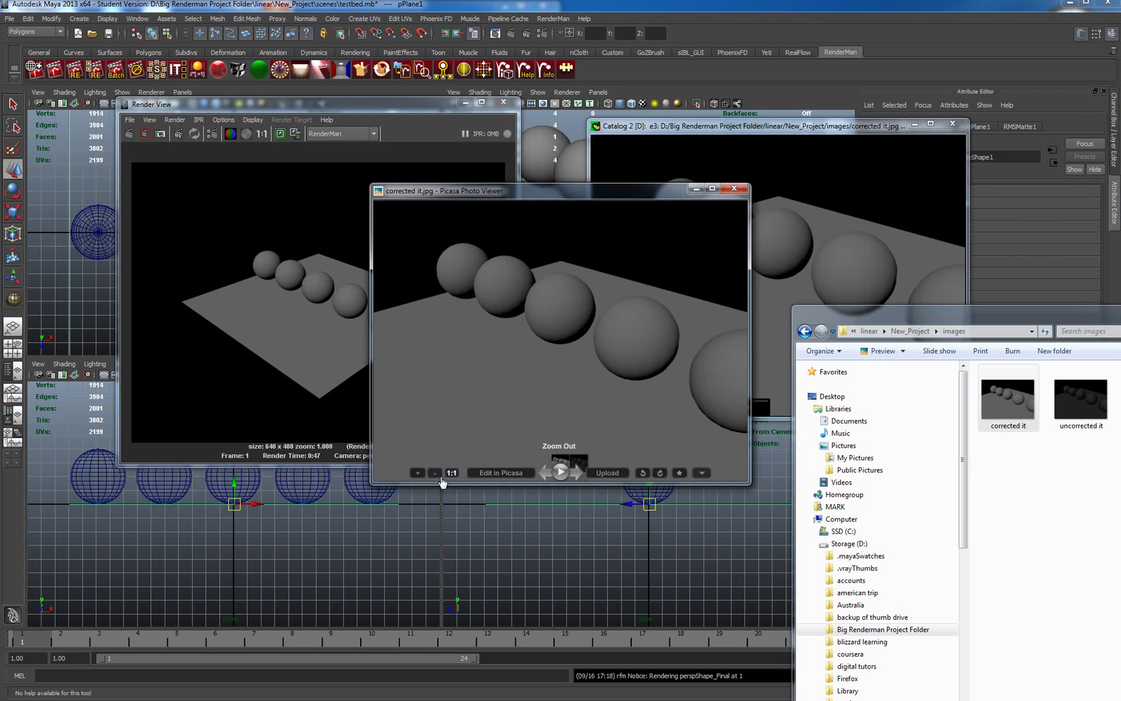
left_click(579, 473)
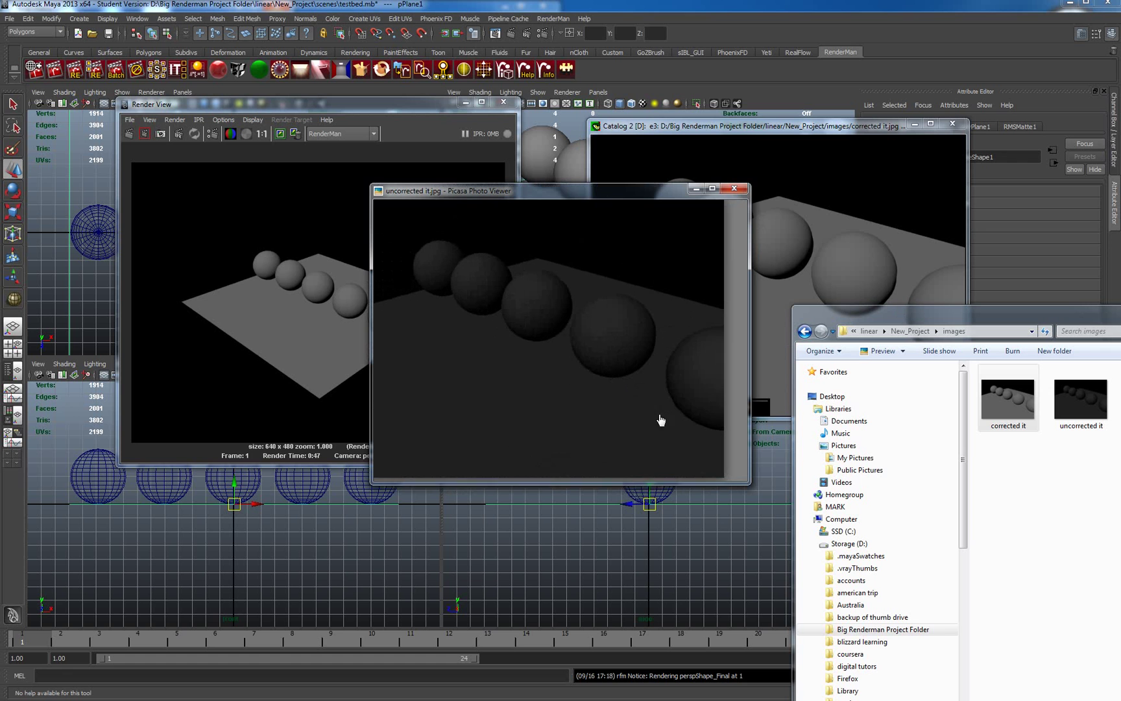
mouse_move(574, 456)
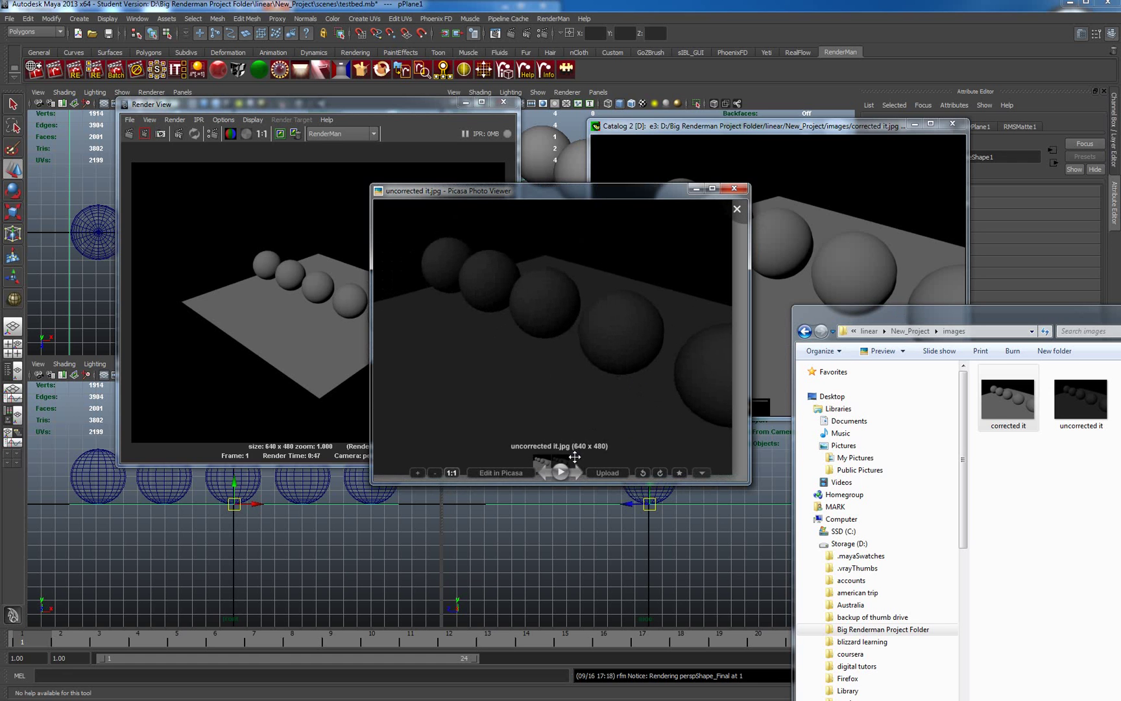
left_click(543, 474)
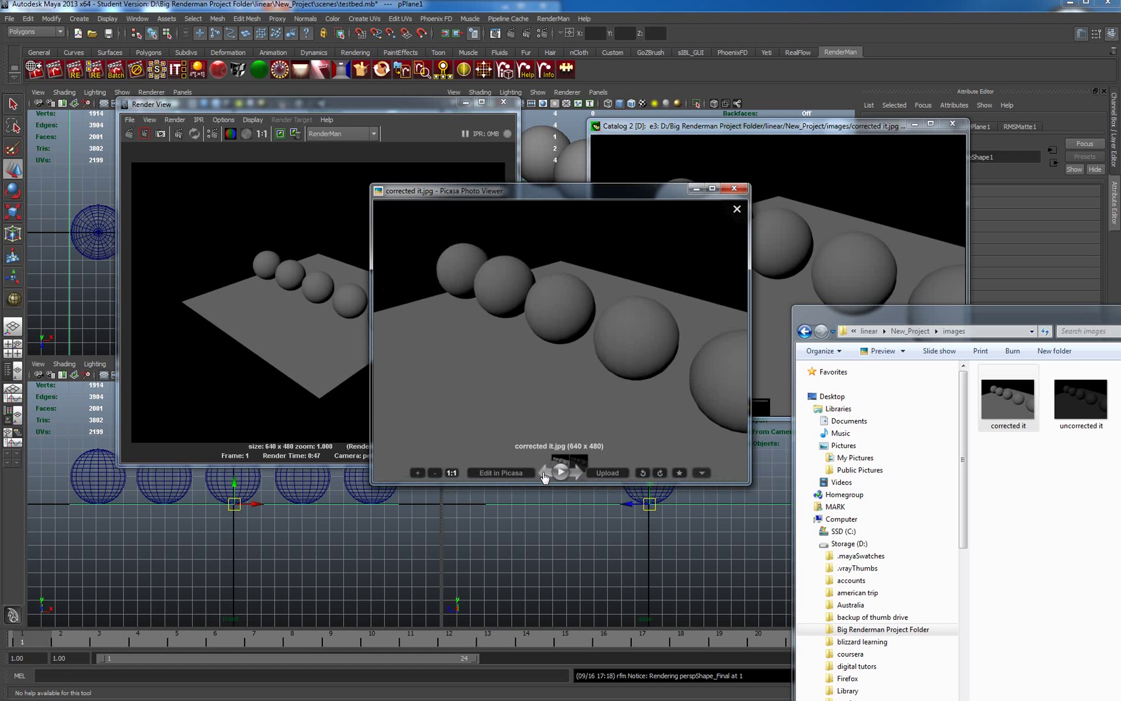
left_click(577, 473)
left_click(543, 474)
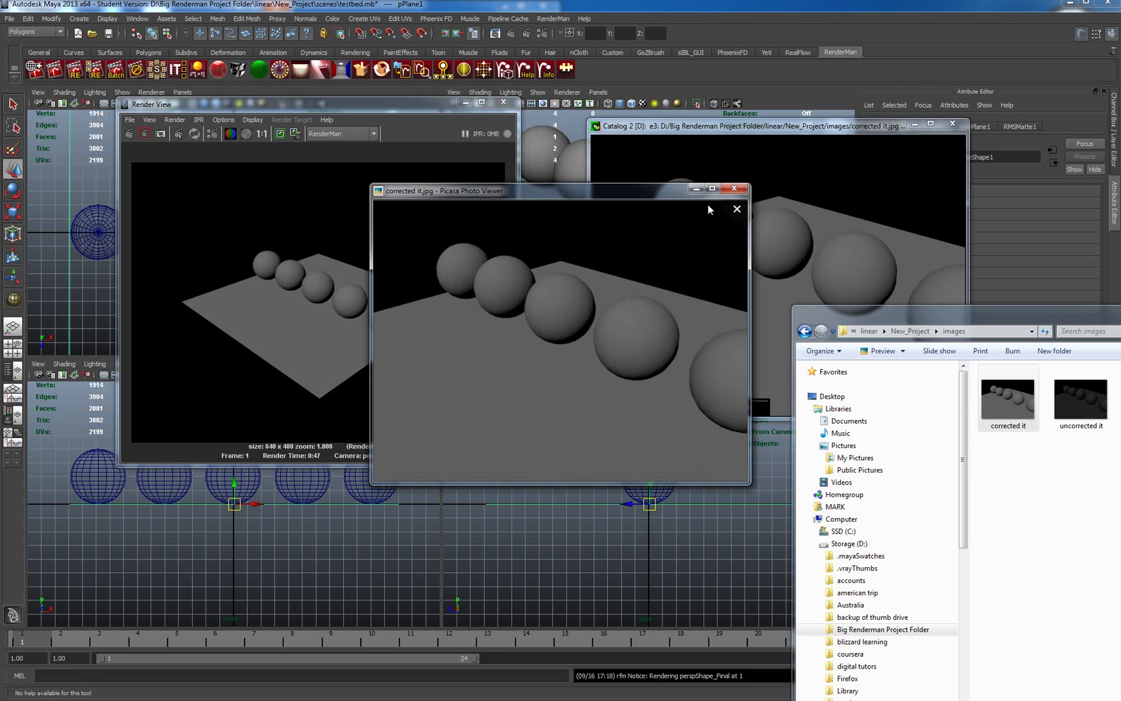
left_click(693, 126)
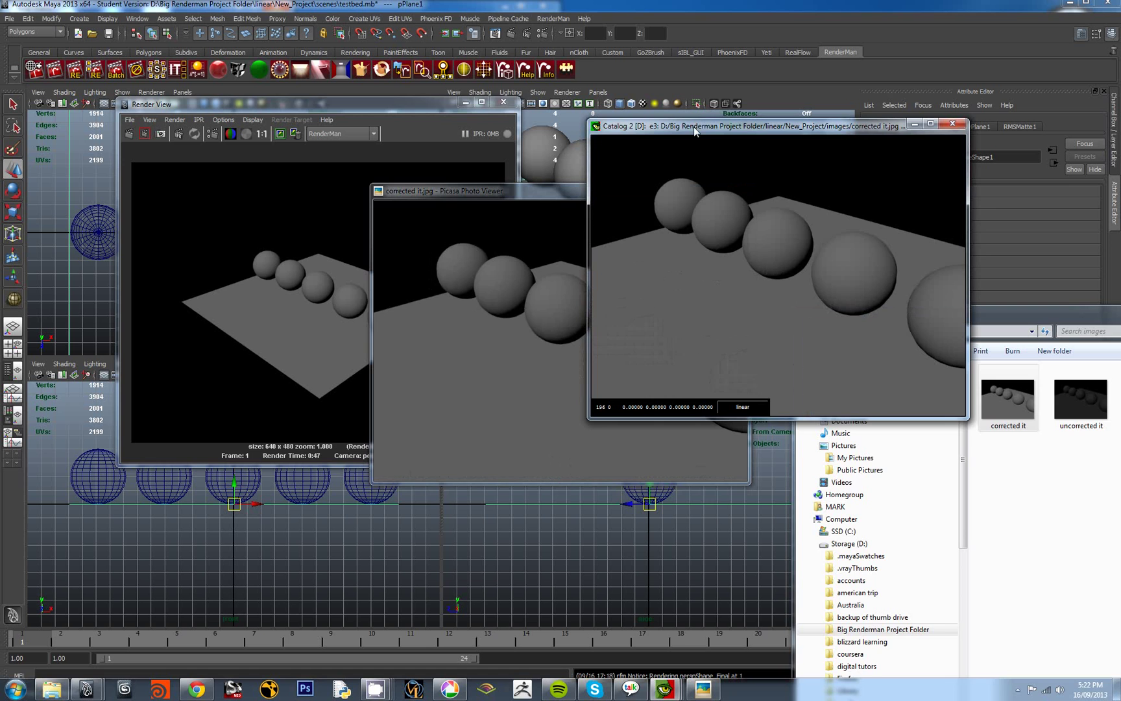
Step: Bring up the Render View's Save Image Options, currently set to Save Raw Image
left_click(396, 114)
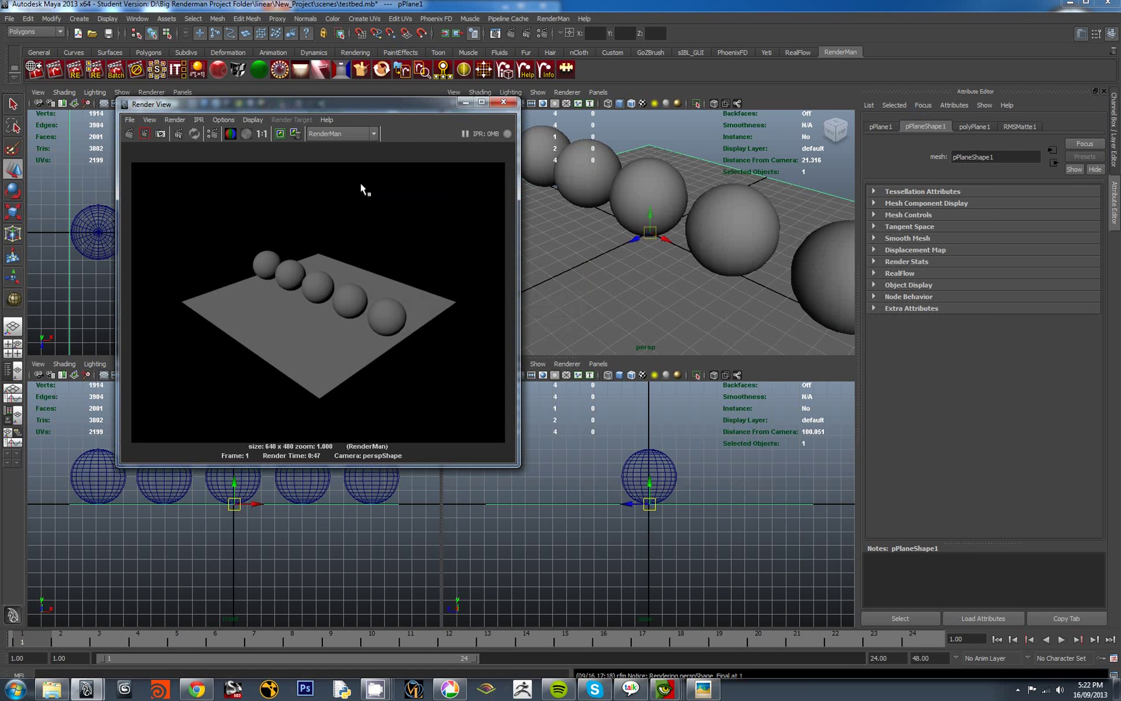
left_click(129, 120)
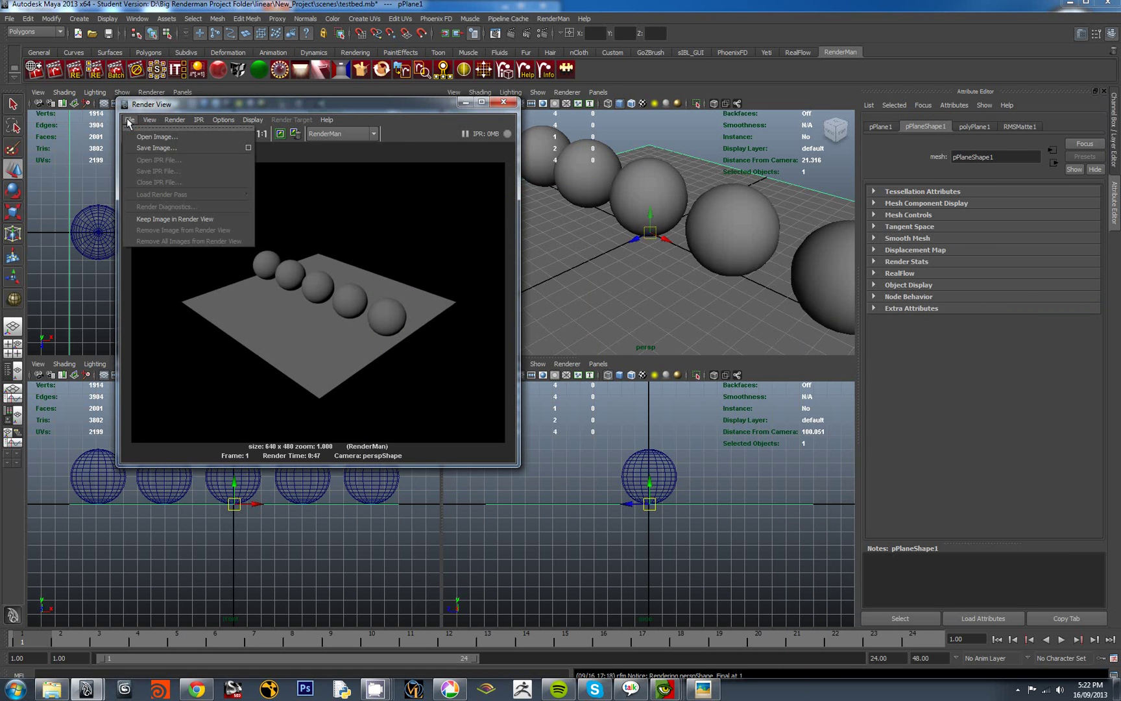
left_click(249, 148)
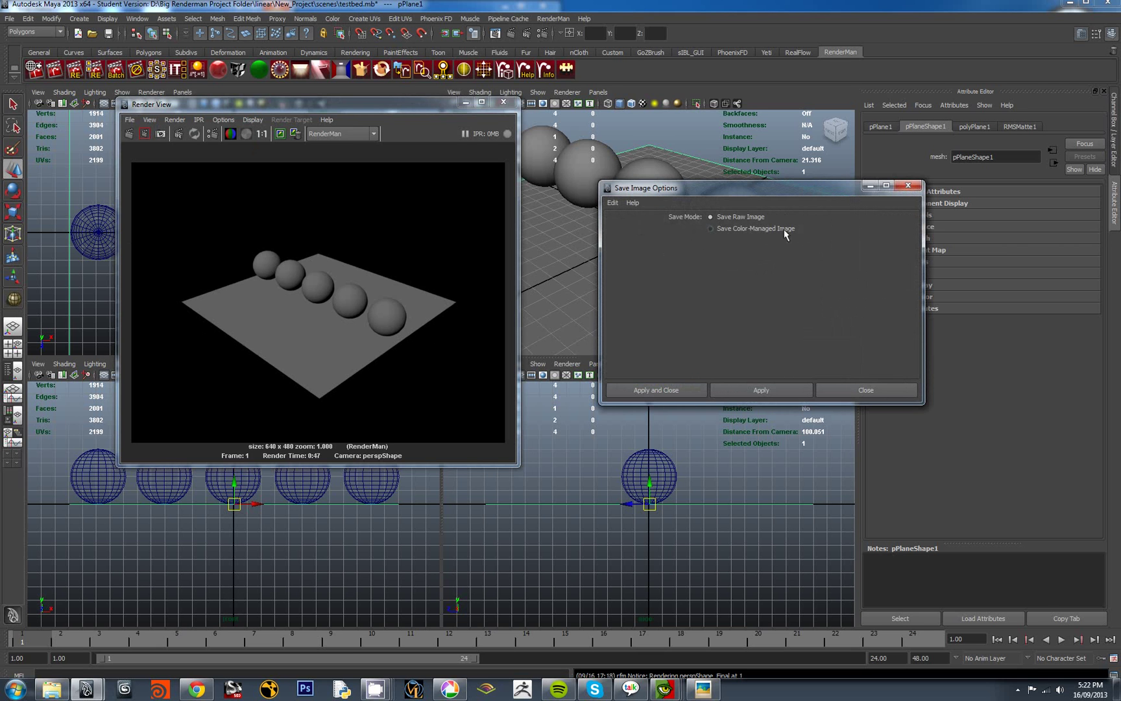
Step: Keep Save Raw Image mode and save the render as JPEG 'uncorrected maya'
left_click(663, 390)
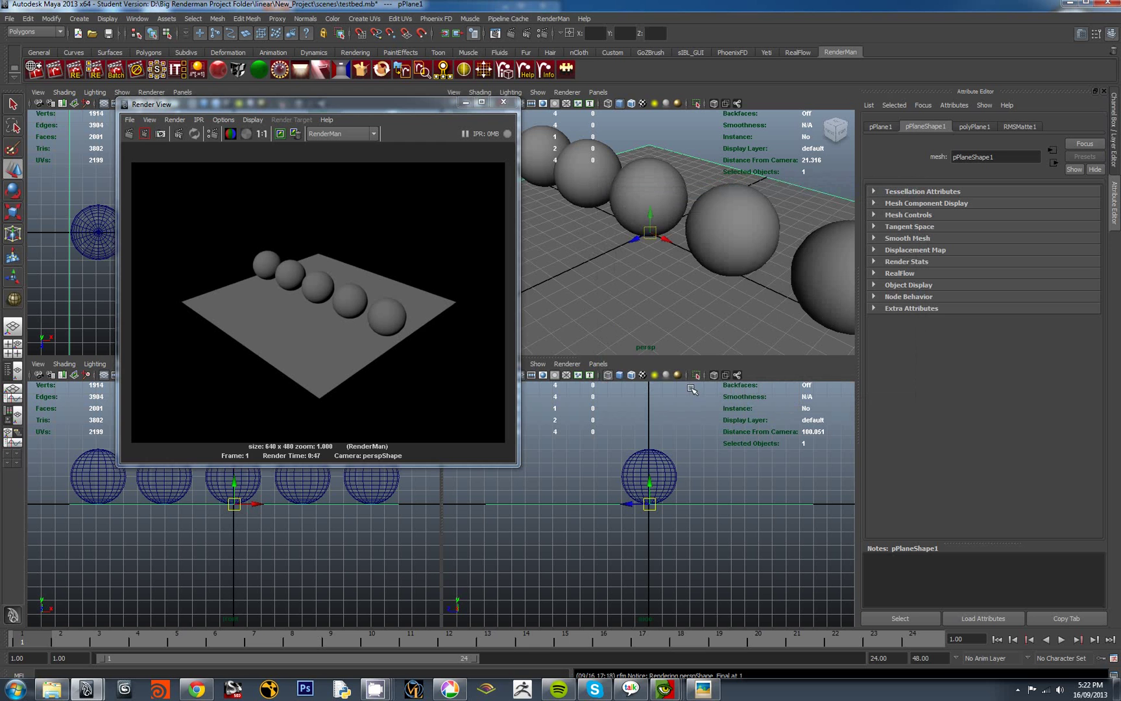
left_click(129, 119)
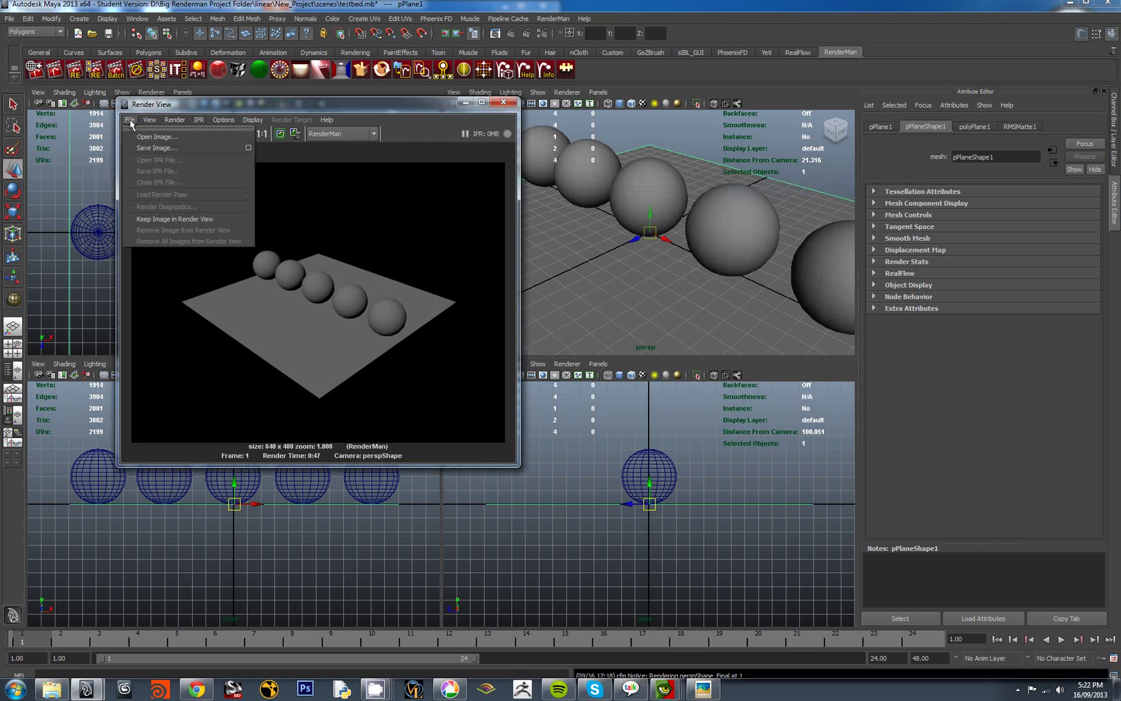
left_click(162, 148)
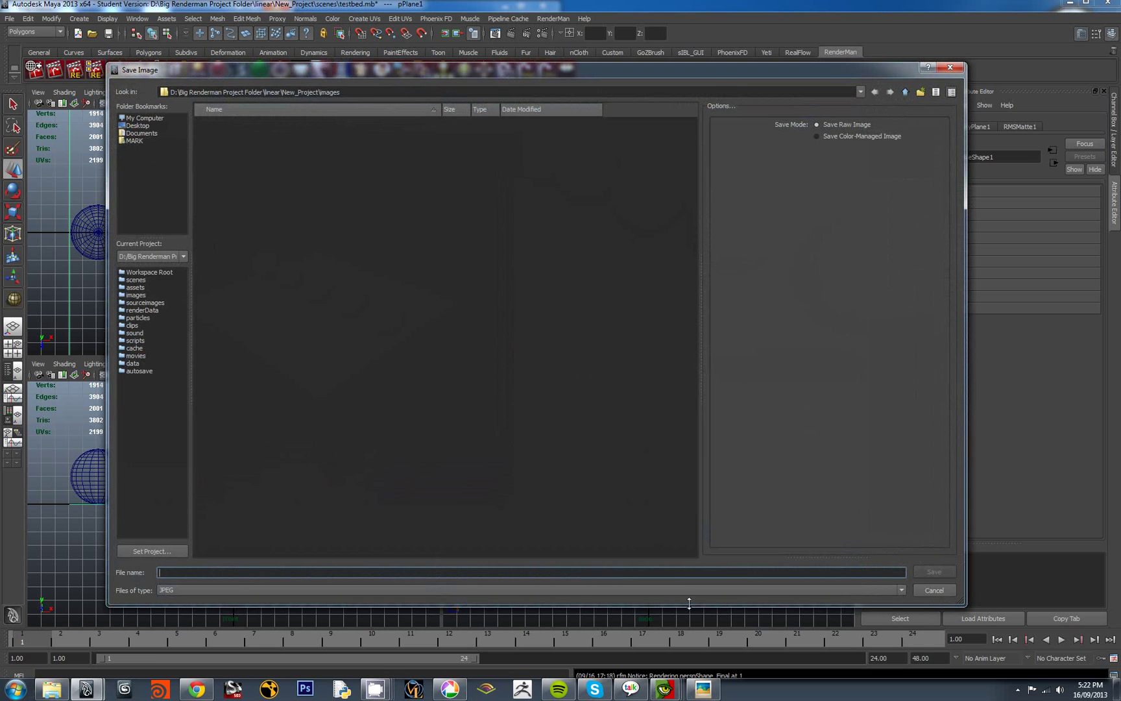
left_click(901, 590)
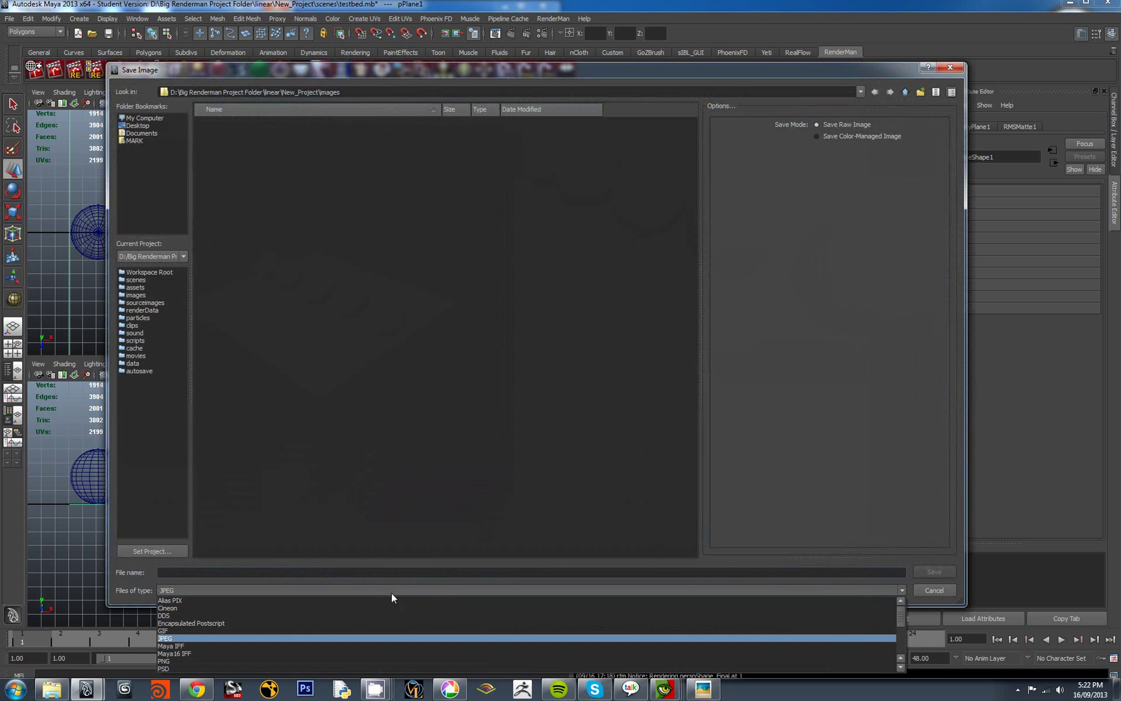
left_click(301, 638)
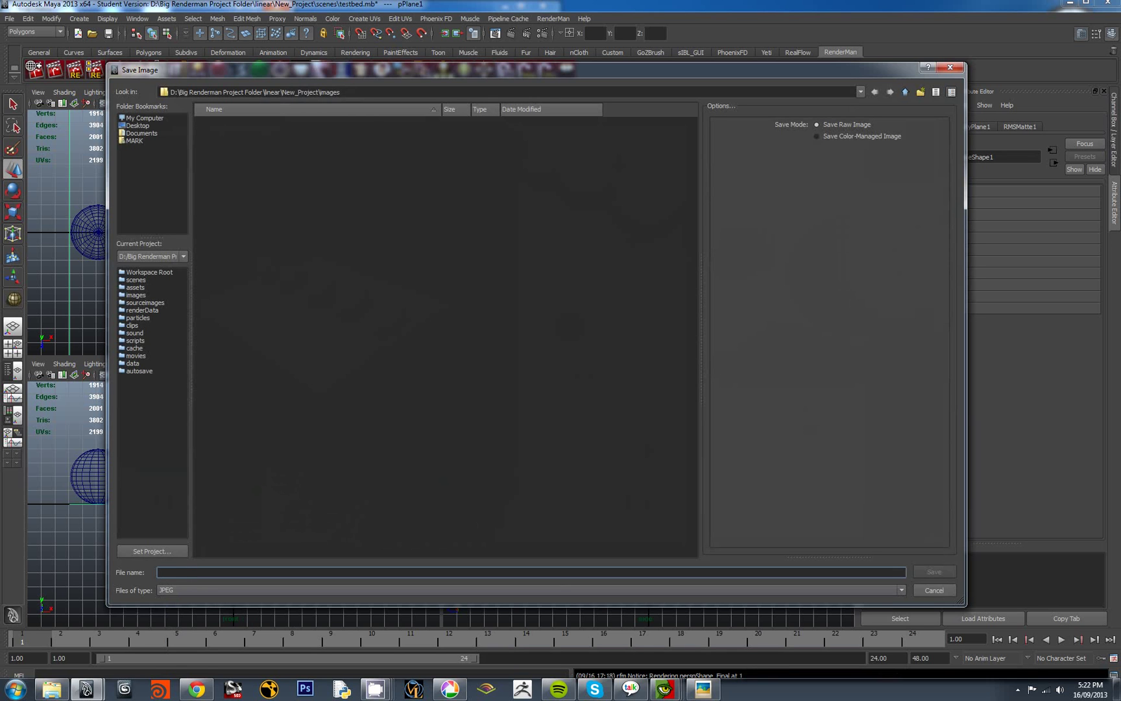
type("uncorrected maya")
left_click(932, 571)
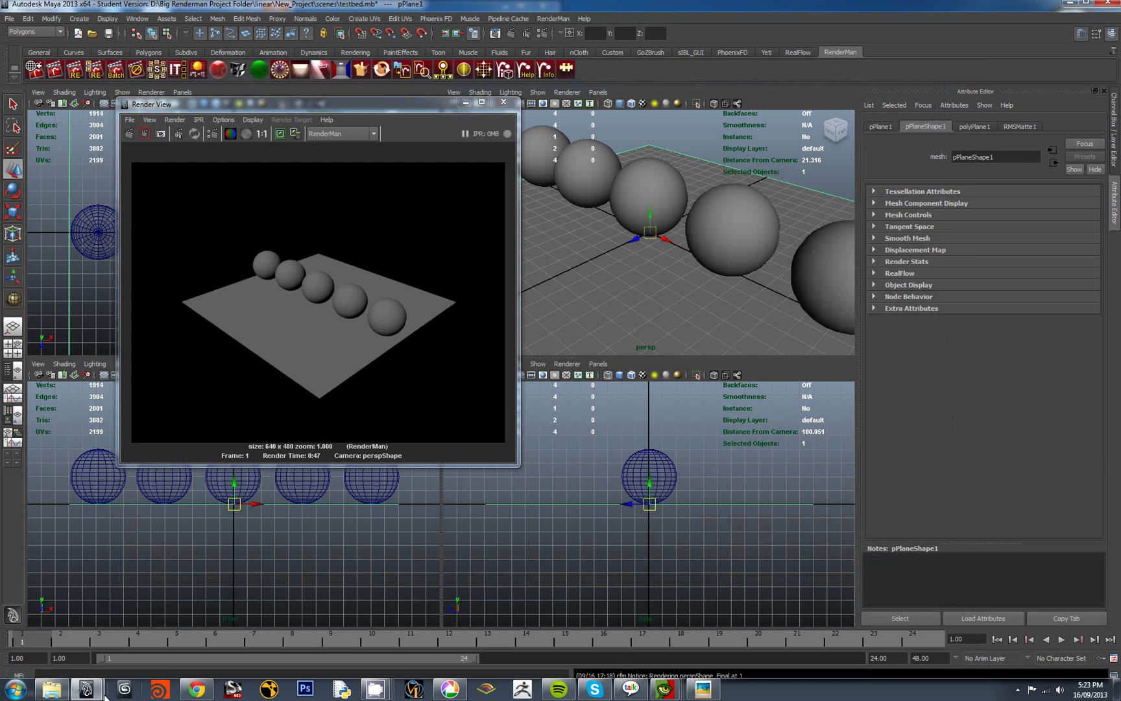
Step: Open uncorrected maya.jpeg from the images folder in a windowed Picasa viewer
left_click(52, 689)
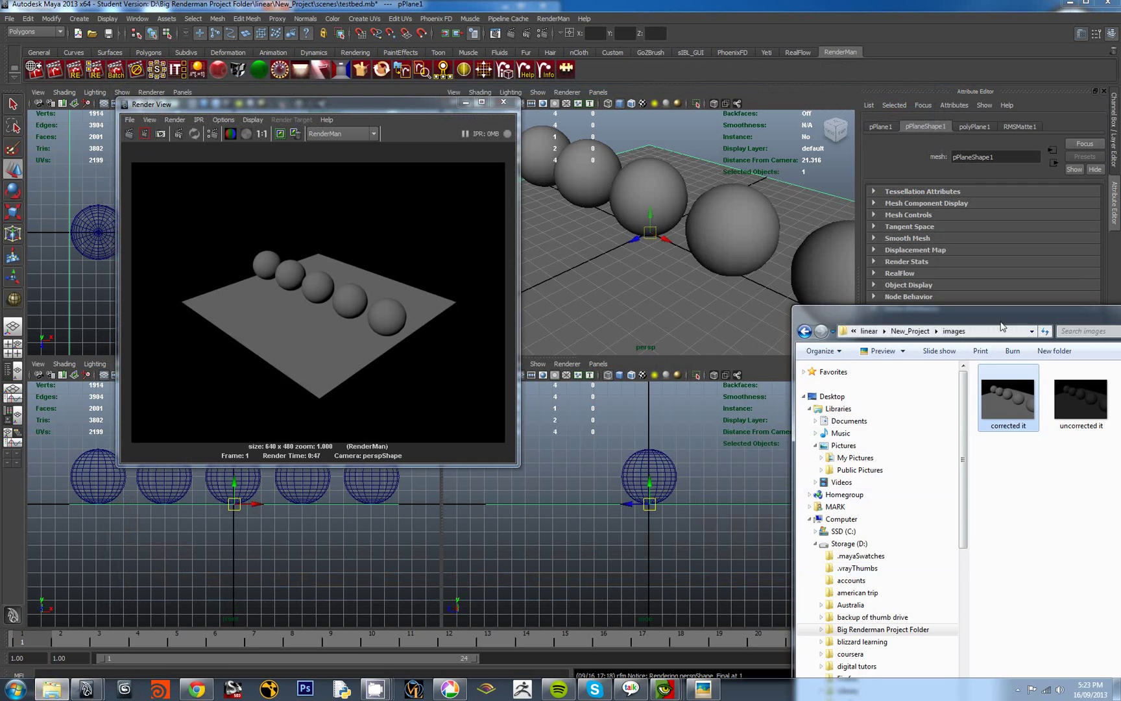
left_click_drag(984, 300, 818, 285)
double_click(1002, 378)
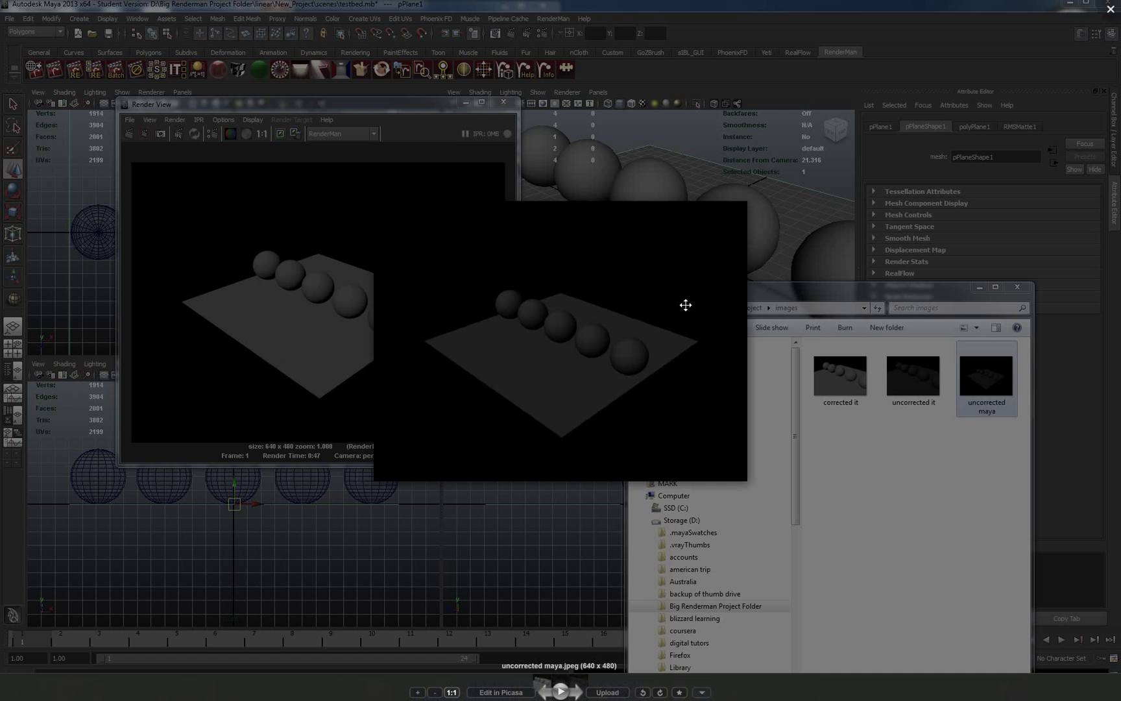
left_click(803, 303)
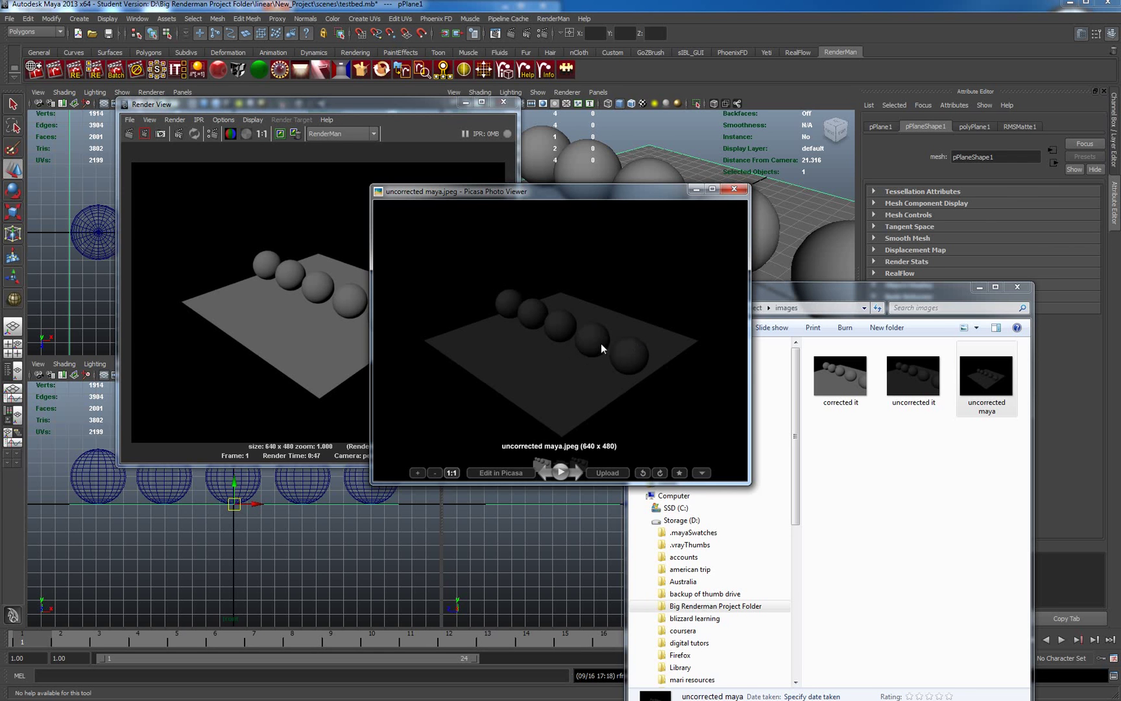
Step: Switch the Render View's Save Image mode to Save Color-Managed Image
left_click(129, 120)
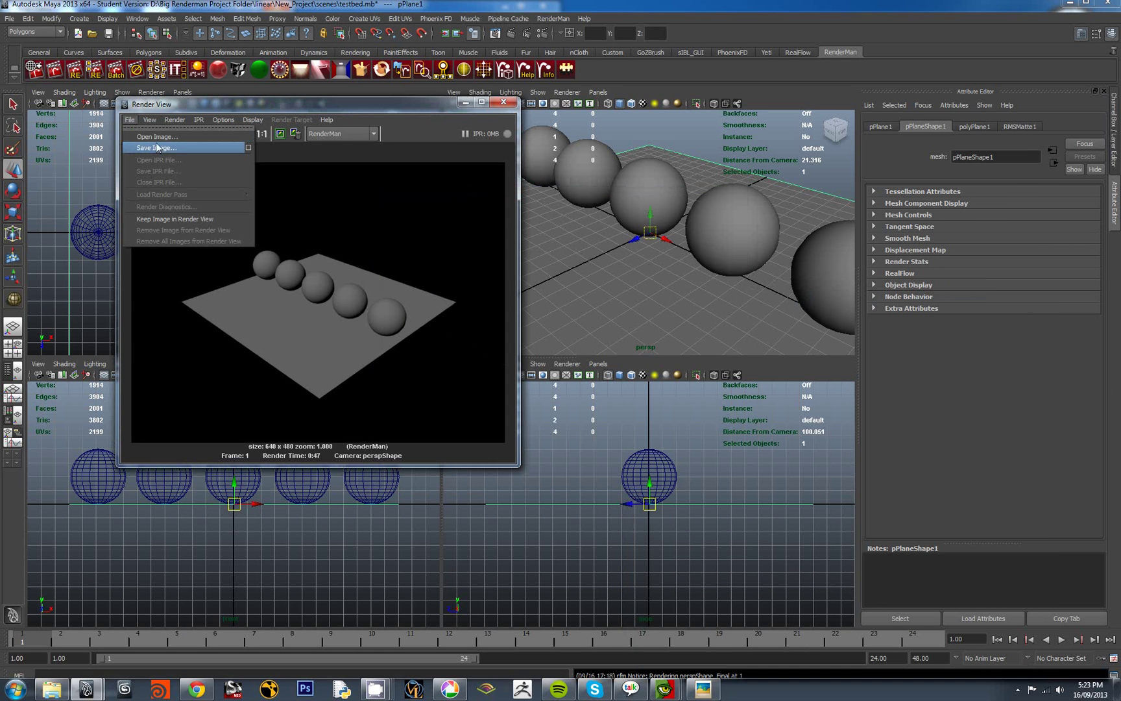
left_click(248, 148)
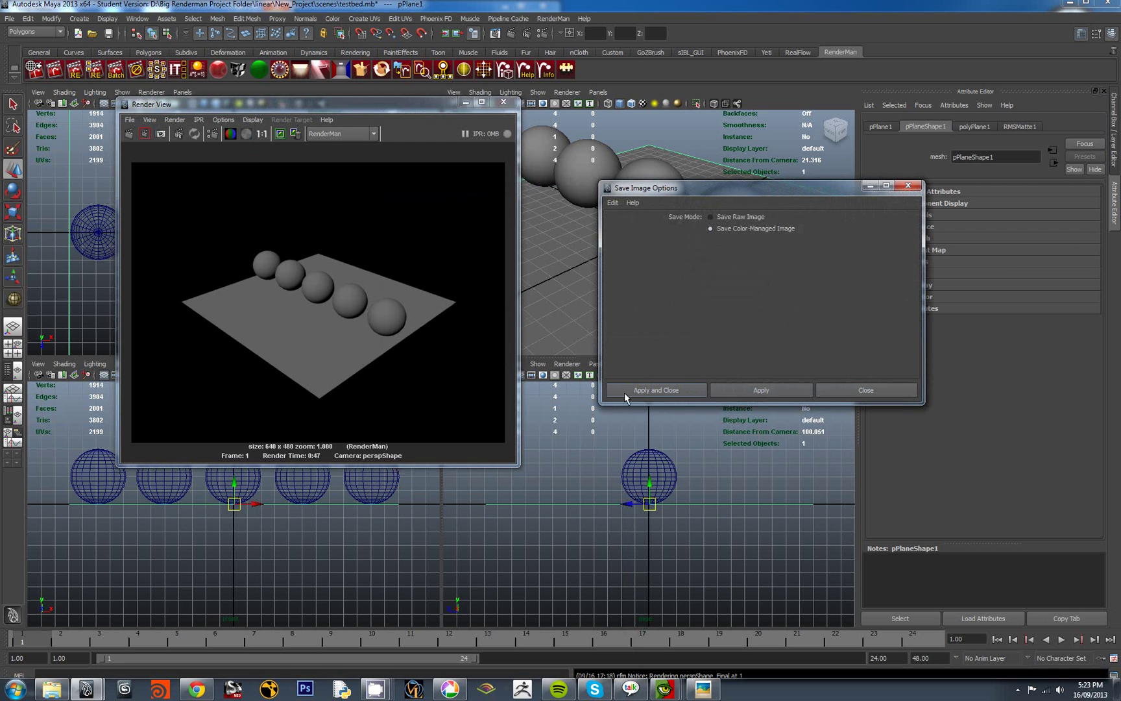
left_click(656, 391)
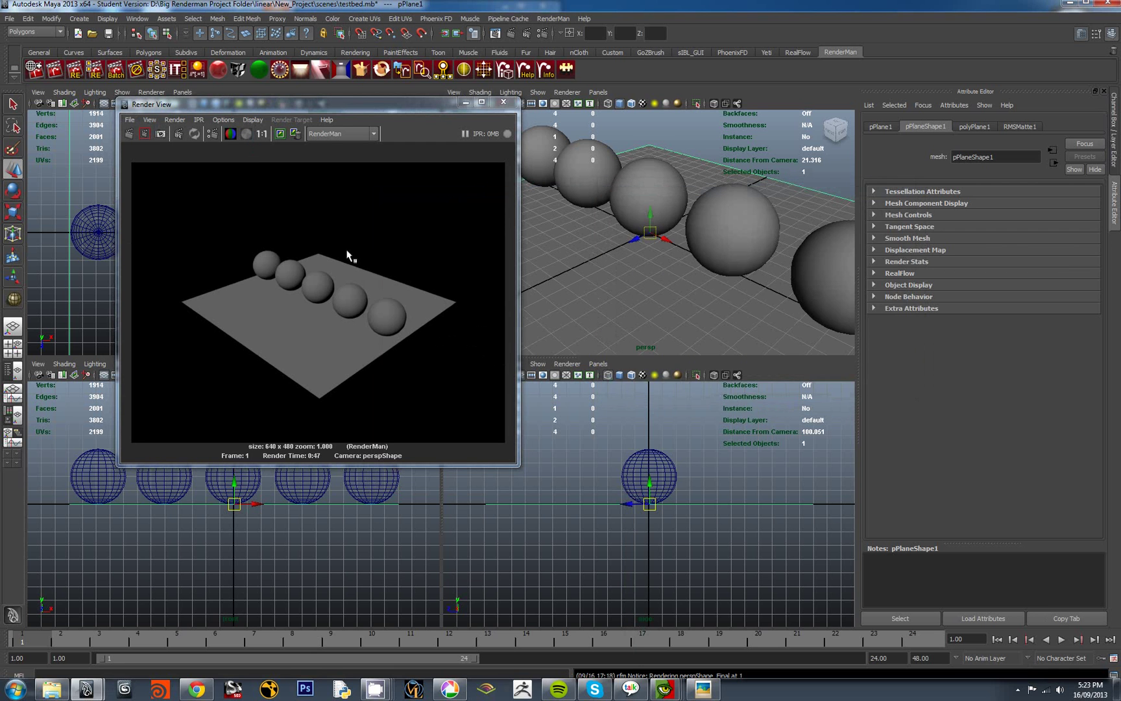
Step: Save the color-managed render as 'corrected maya.jpeg' in the images folder
left_click(132, 121)
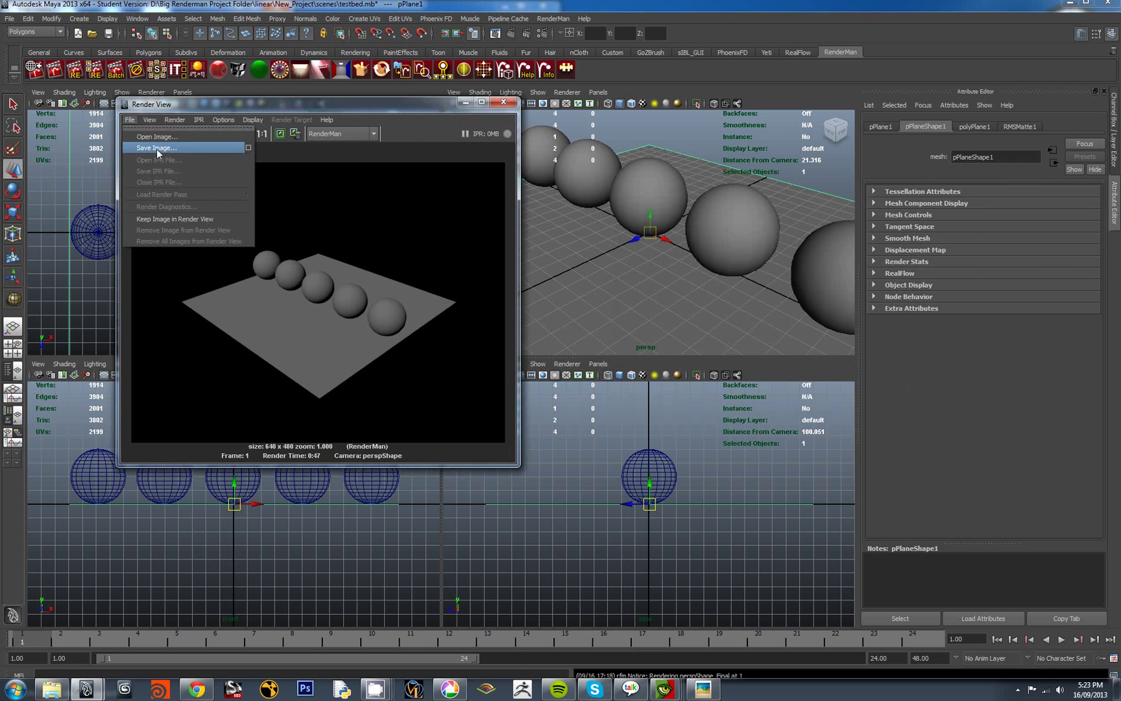
left_click(156, 148)
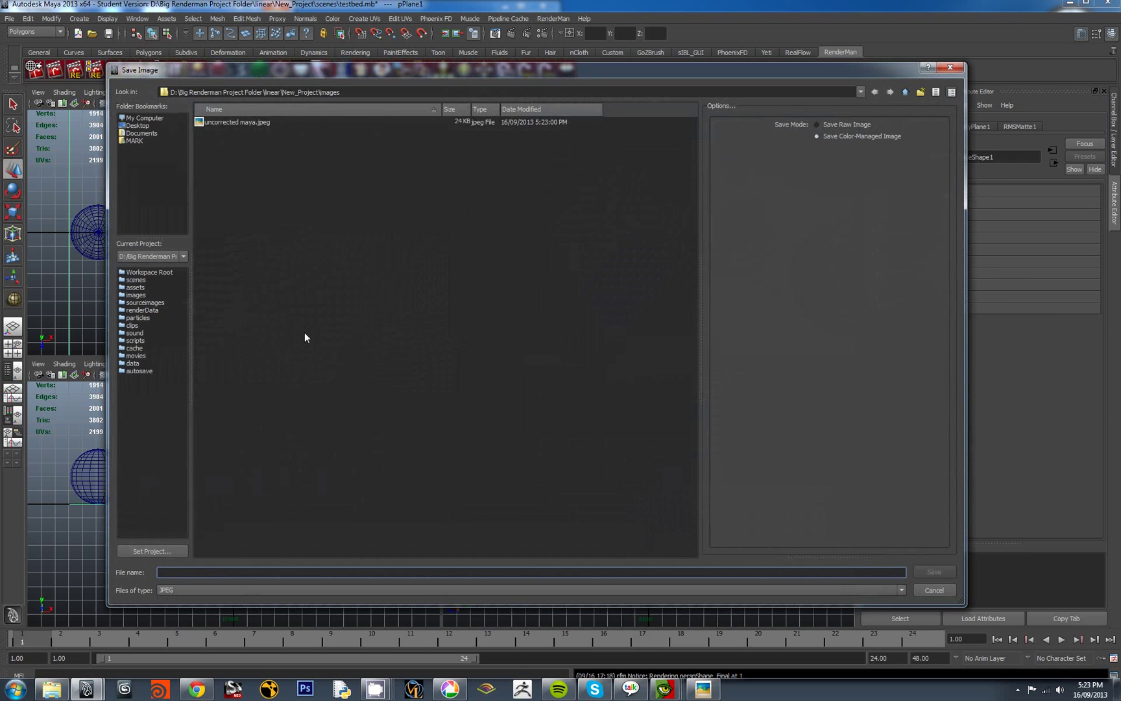
left_click(242, 122)
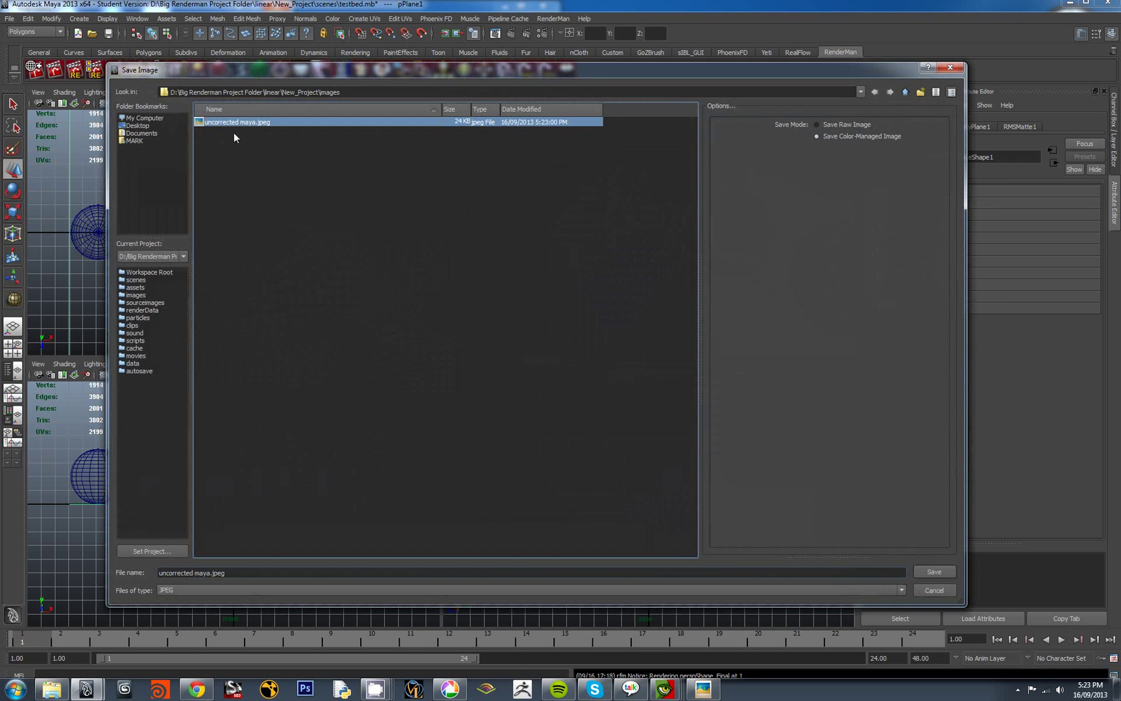
left_click(166, 573)
key("BackSpace")
key("BackSpace")
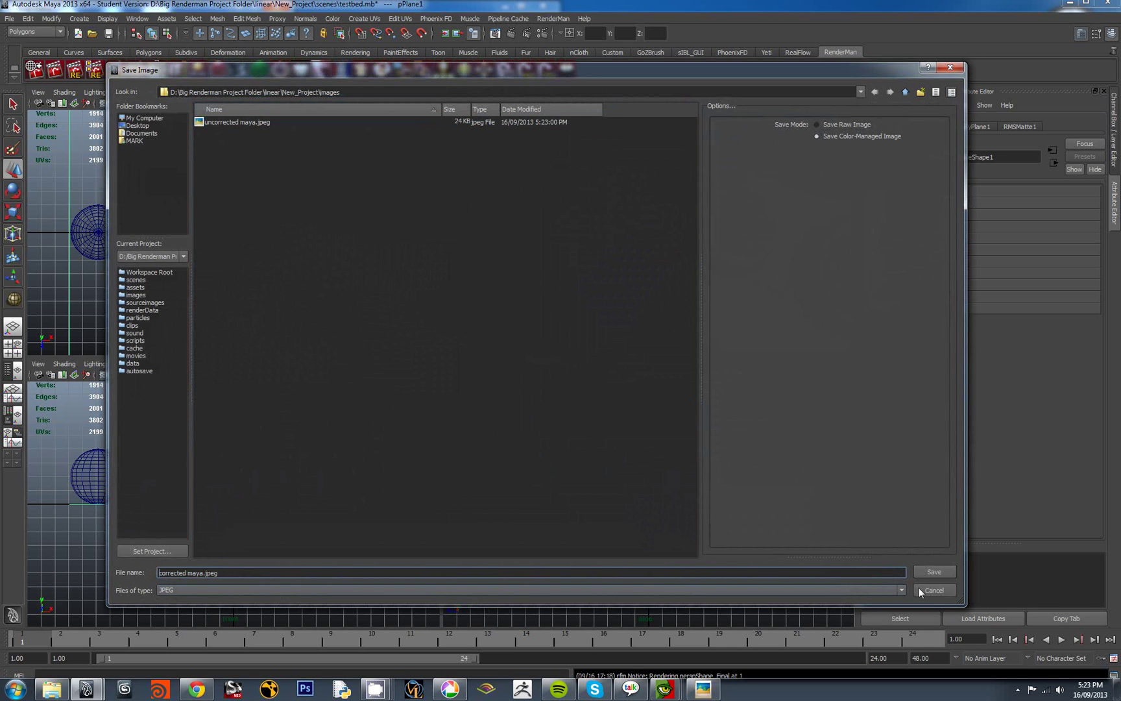
left_click(929, 569)
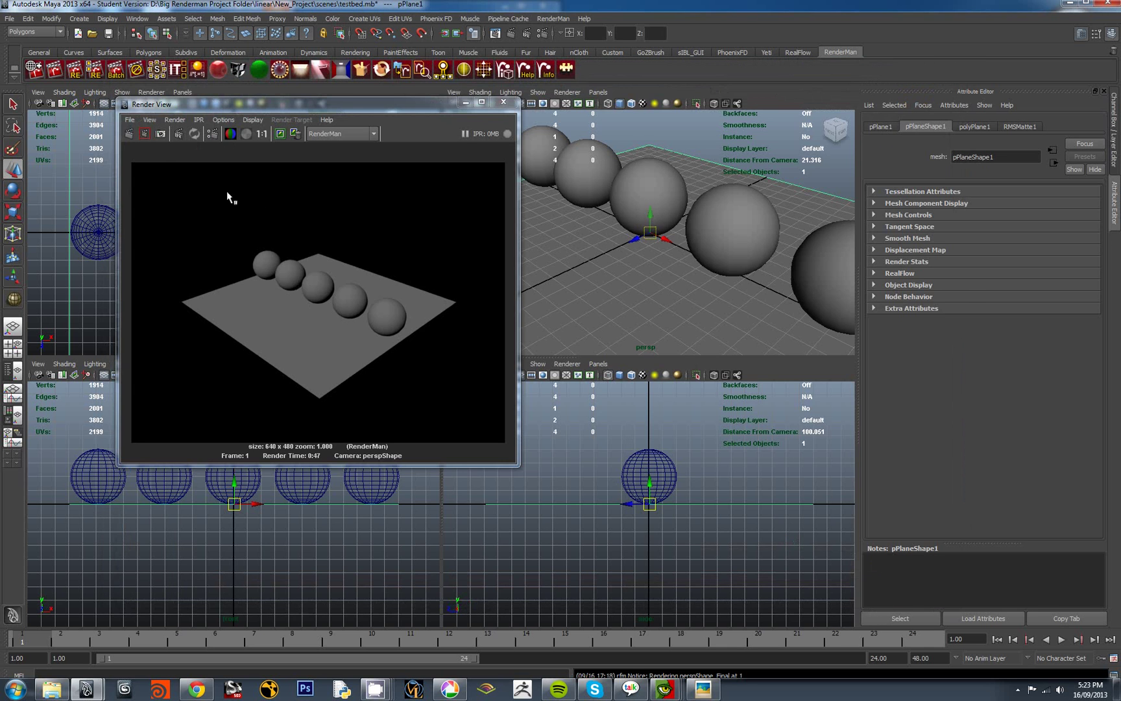
Step: Check the saved files, then step through the folder's photos in Picasa
left_click(130, 120)
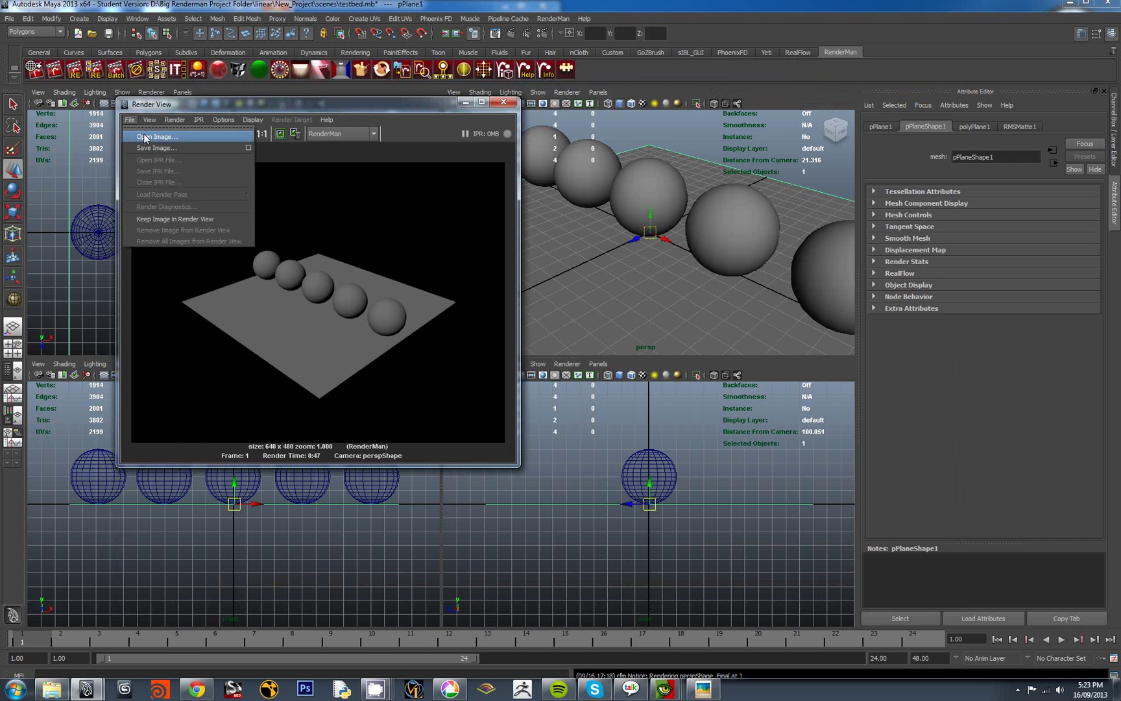
left_click(162, 149)
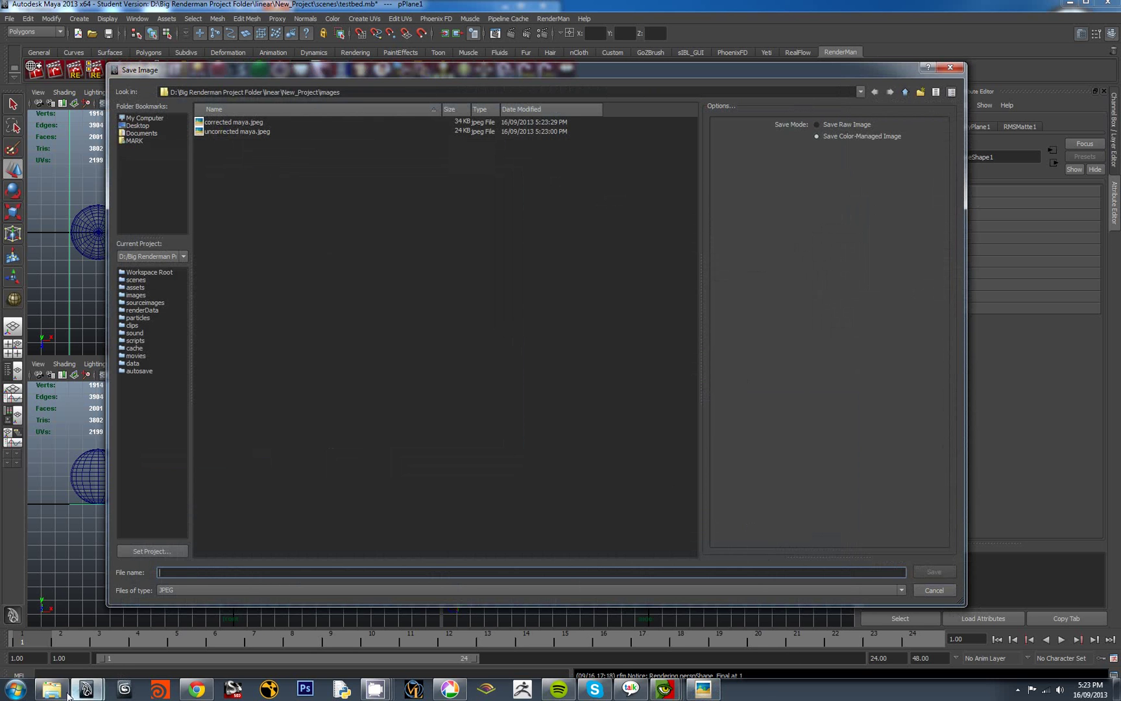
left_click(703, 689)
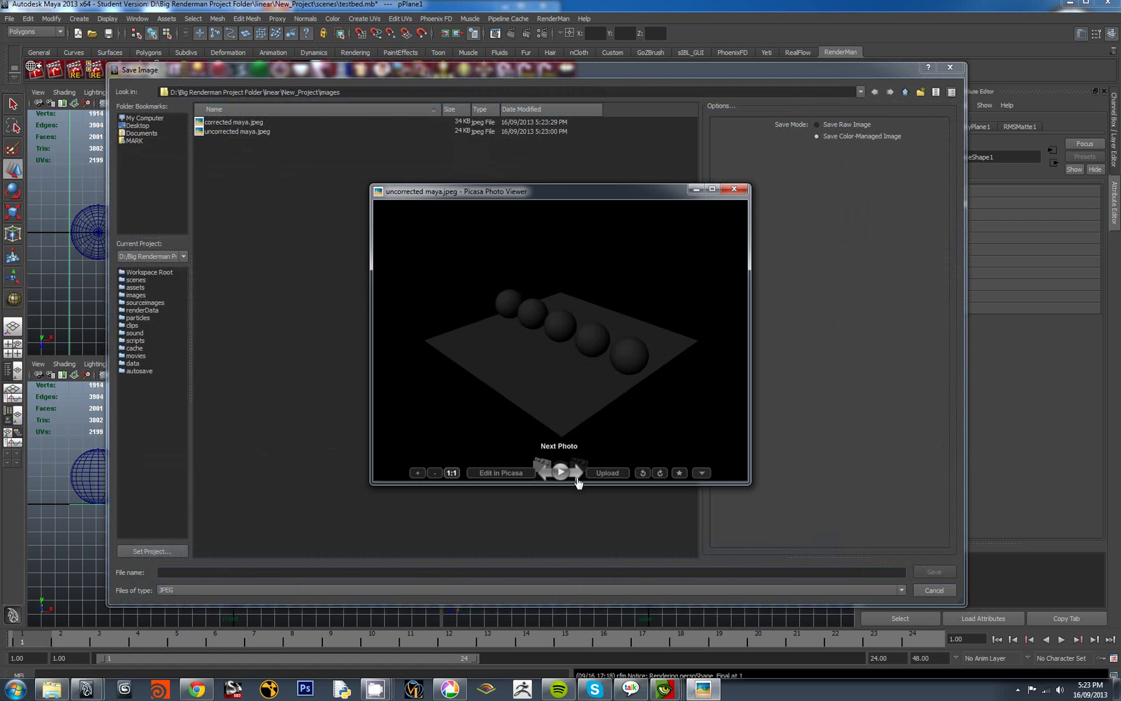
left_click(576, 475)
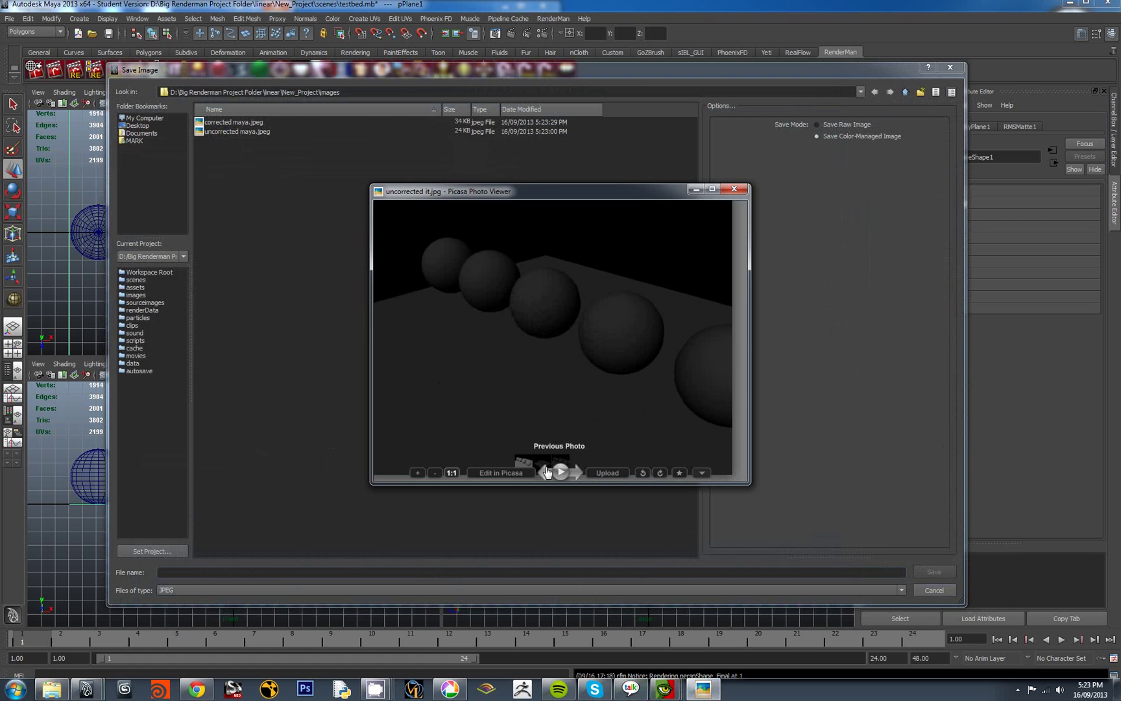
left_click(542, 473)
left_click(544, 473)
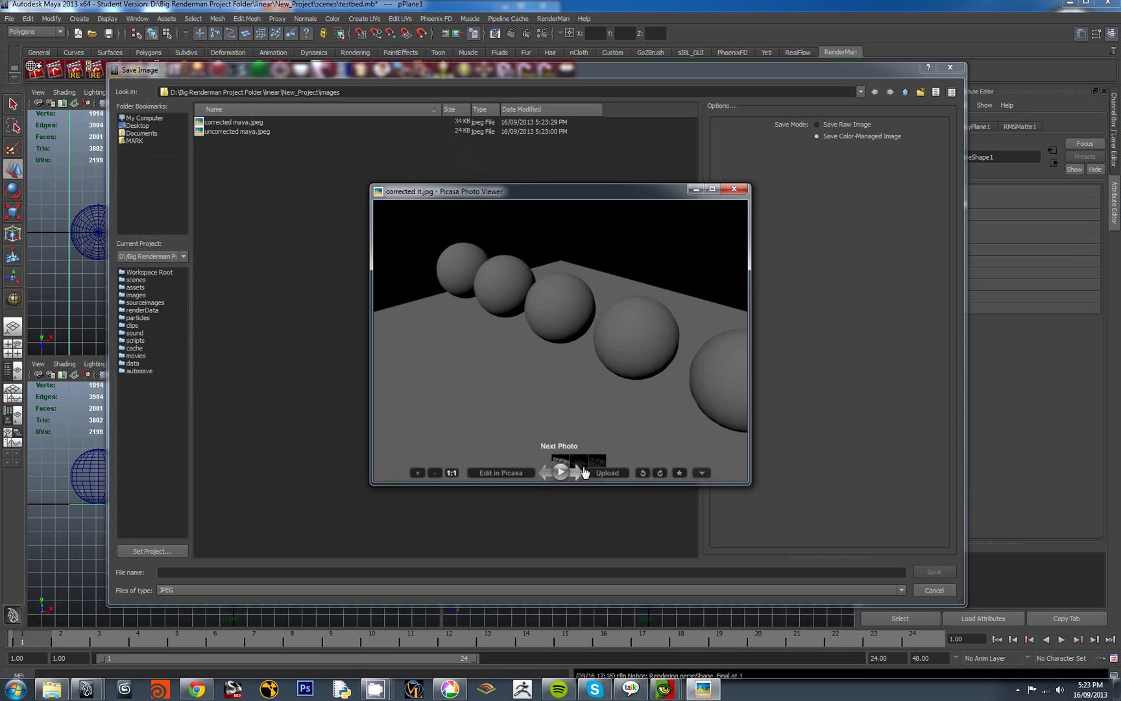
left_click(573, 478)
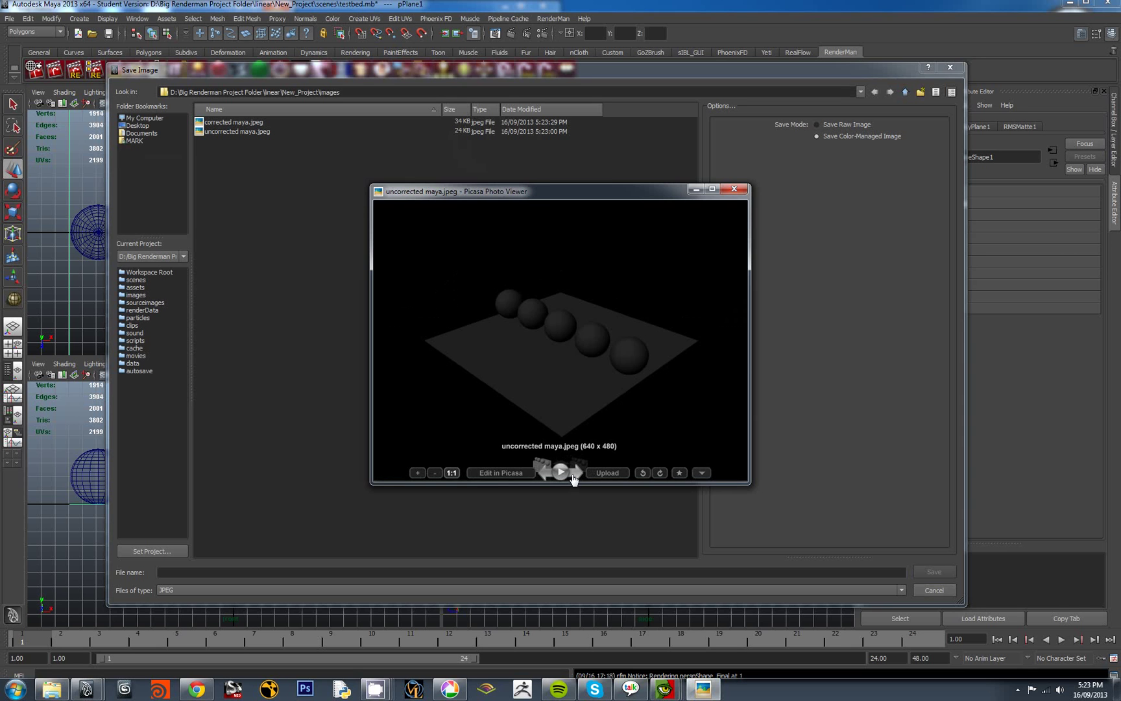
left_click(574, 478)
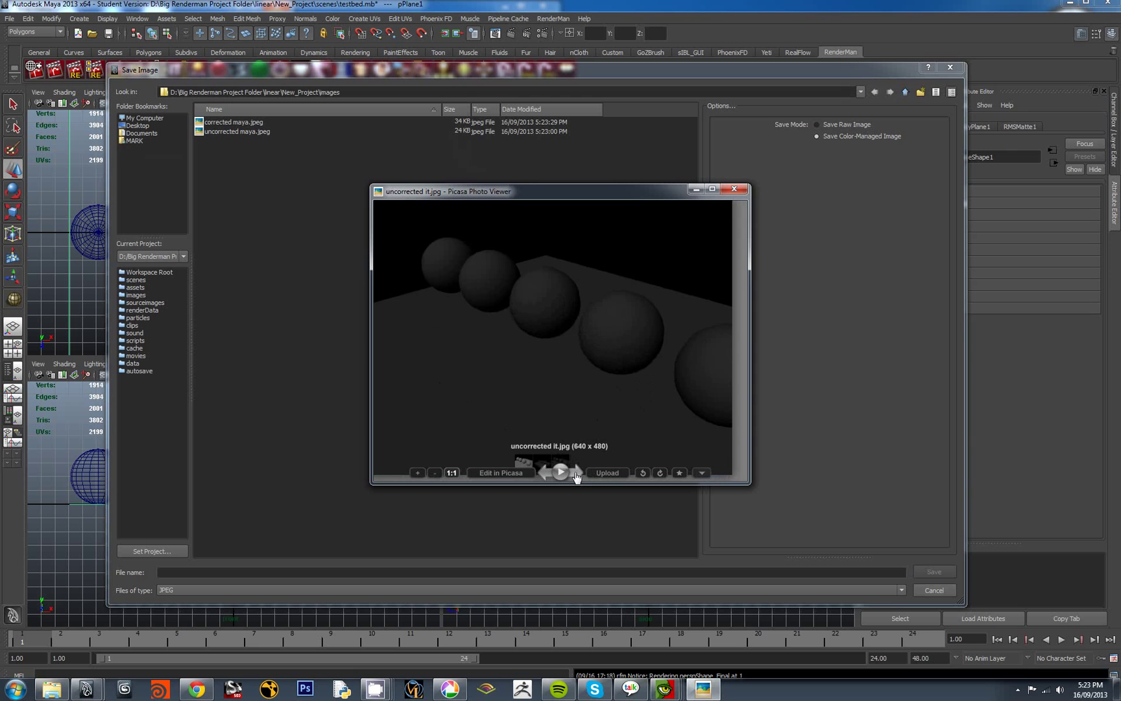
Step: Open corrected maya.jpeg and toggle between it and the darker uncorrected maya.jpeg
left_click(51, 688)
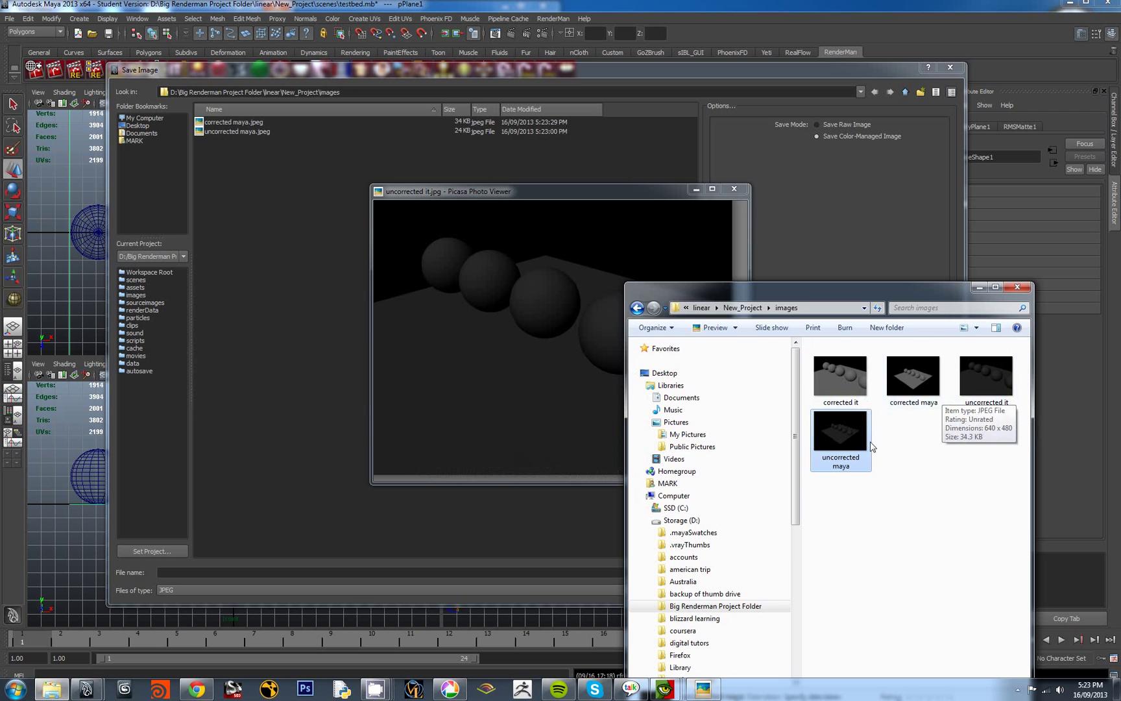
double_click(888, 392)
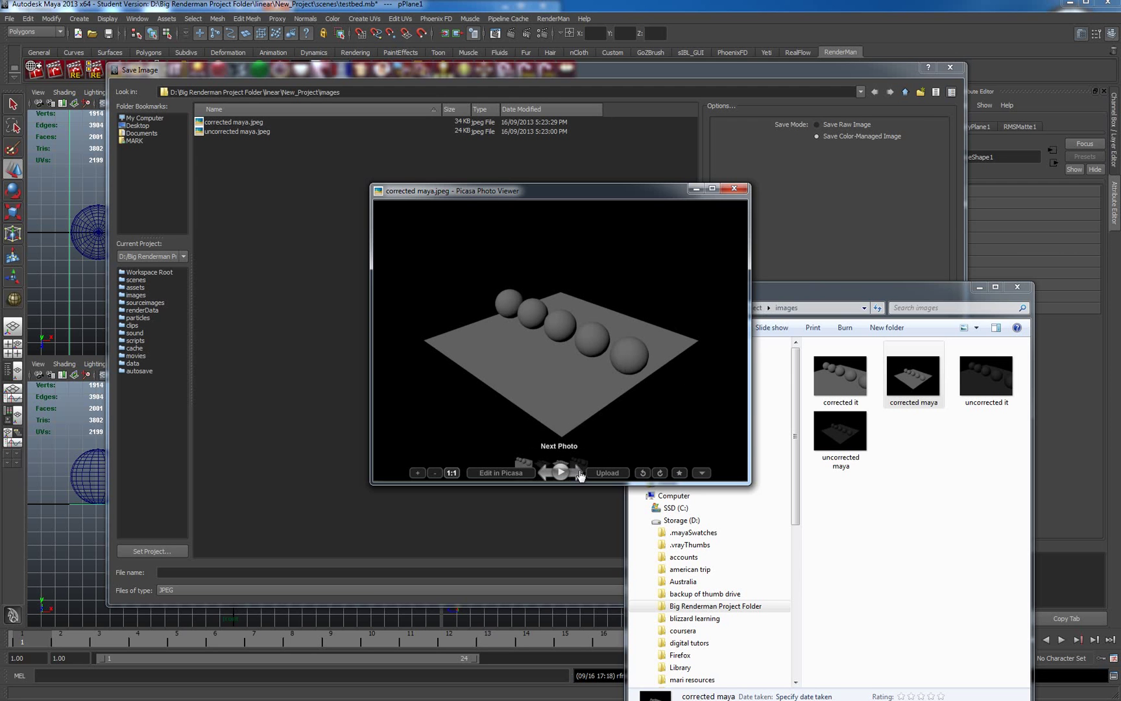
left_click(568, 466)
left_click(544, 474)
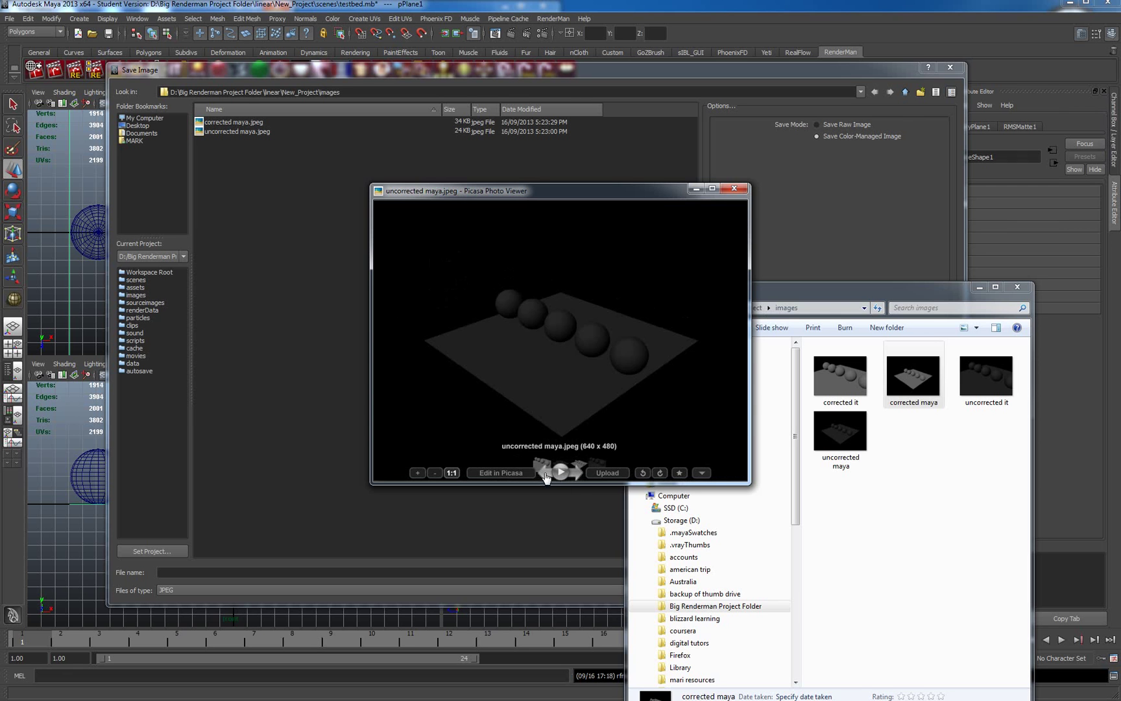
left_click(573, 474)
left_click(546, 476)
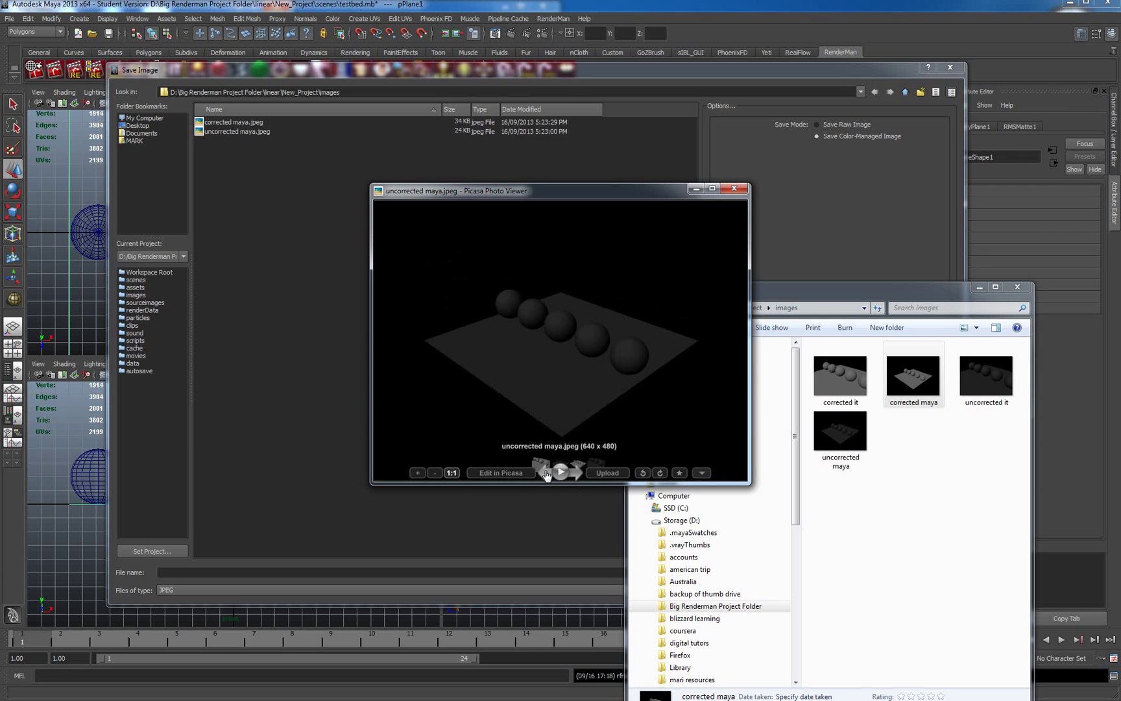